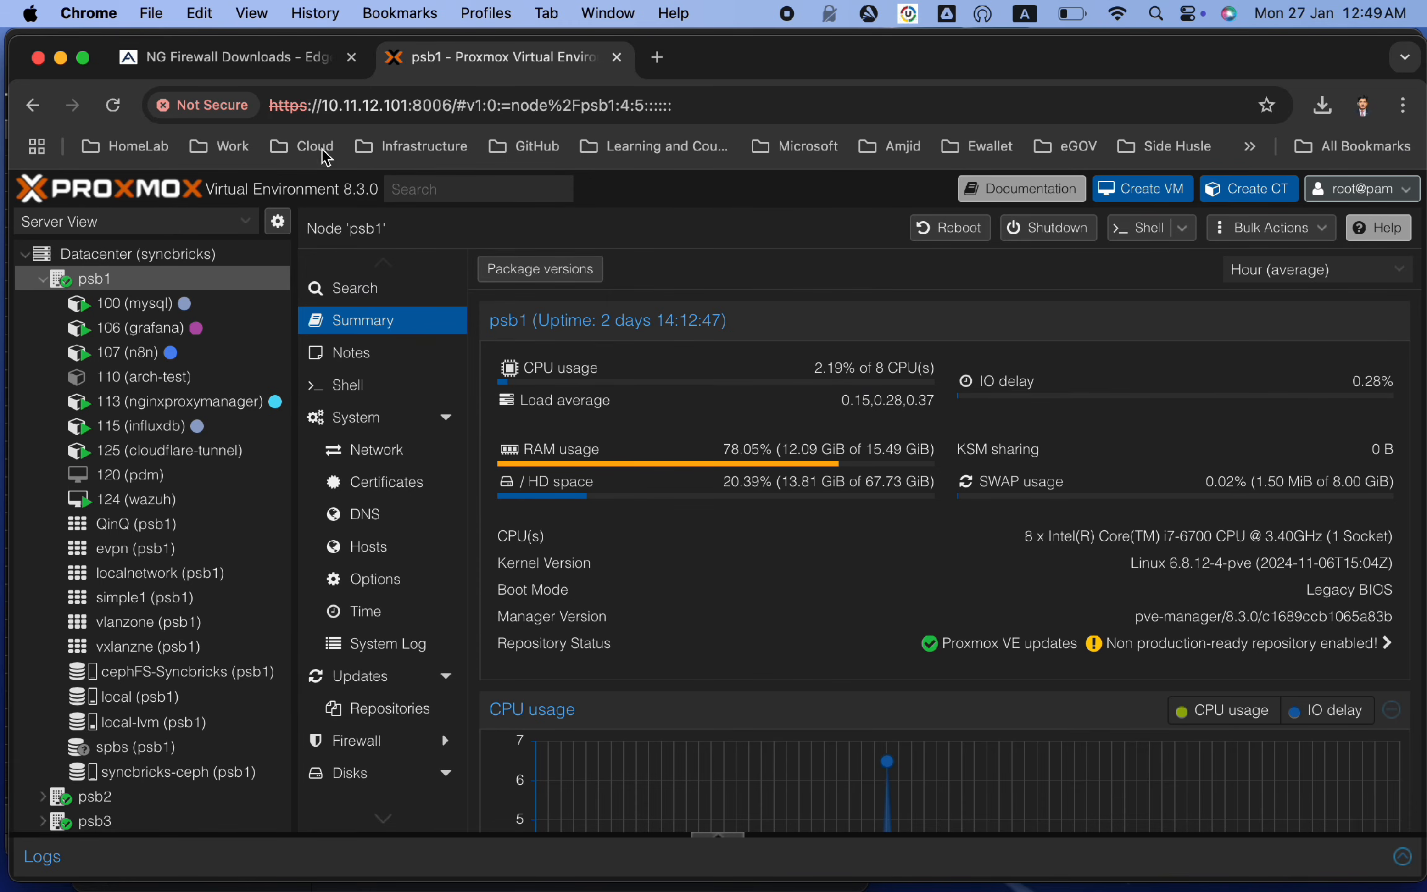
# Step: Check the NG Firewall Downloads page and the browser's recent downloads for the Untangle 16.4.1 OVA
pyautogui.click(305, 68)
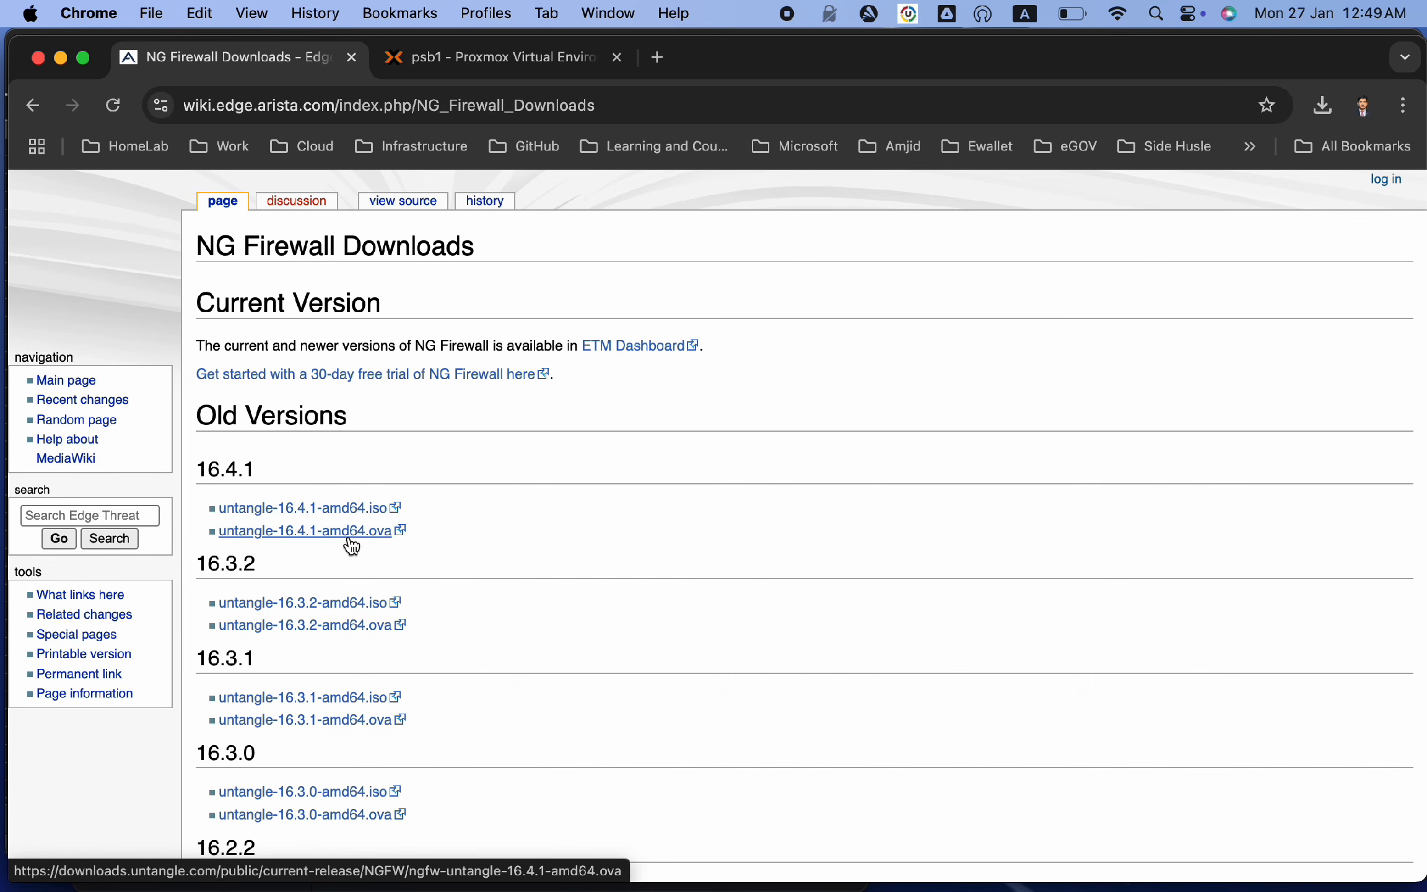
pyautogui.click(1323, 107)
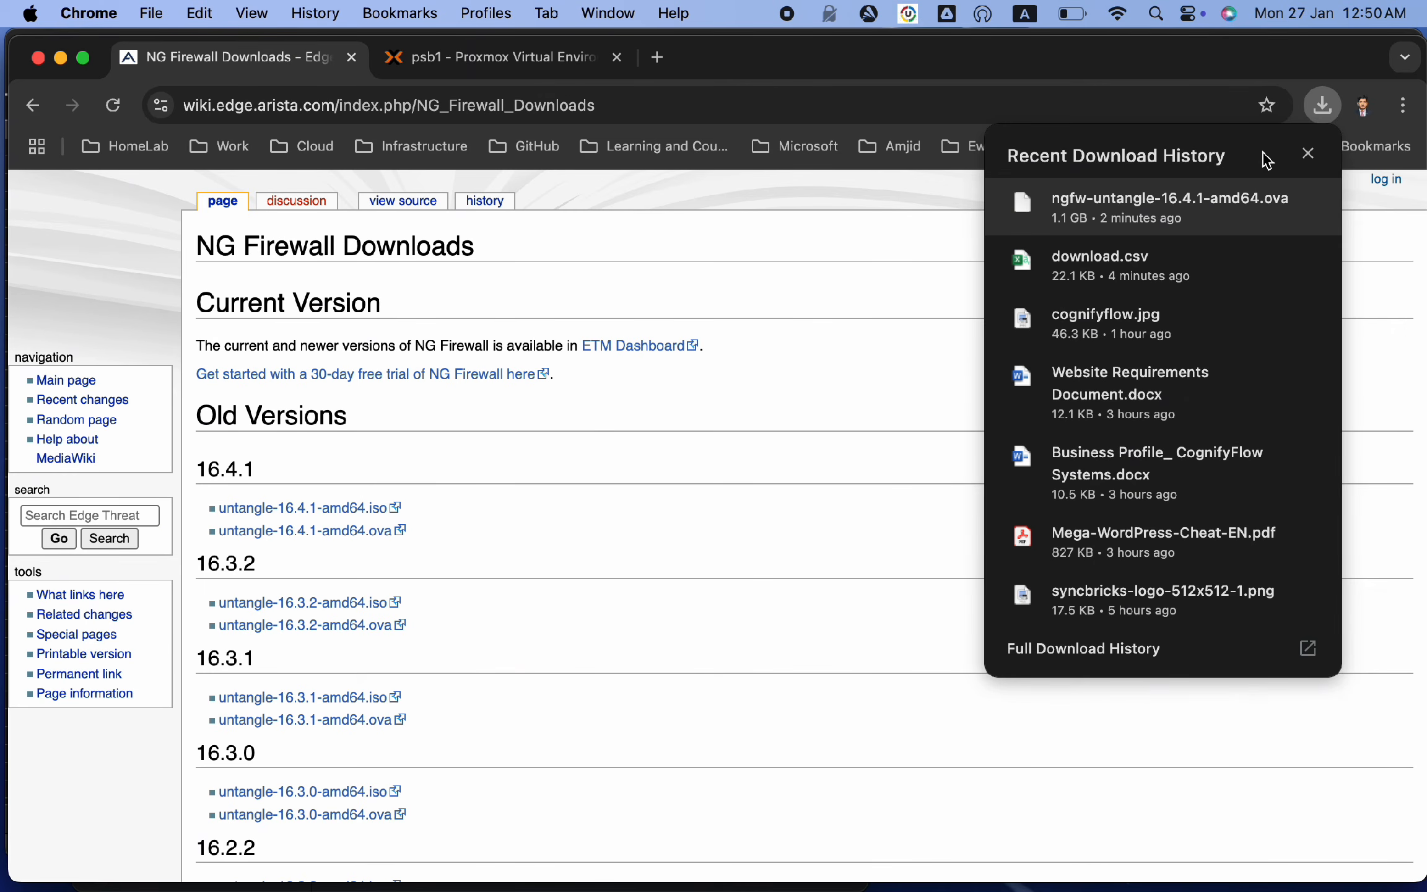
pyautogui.click(1319, 107)
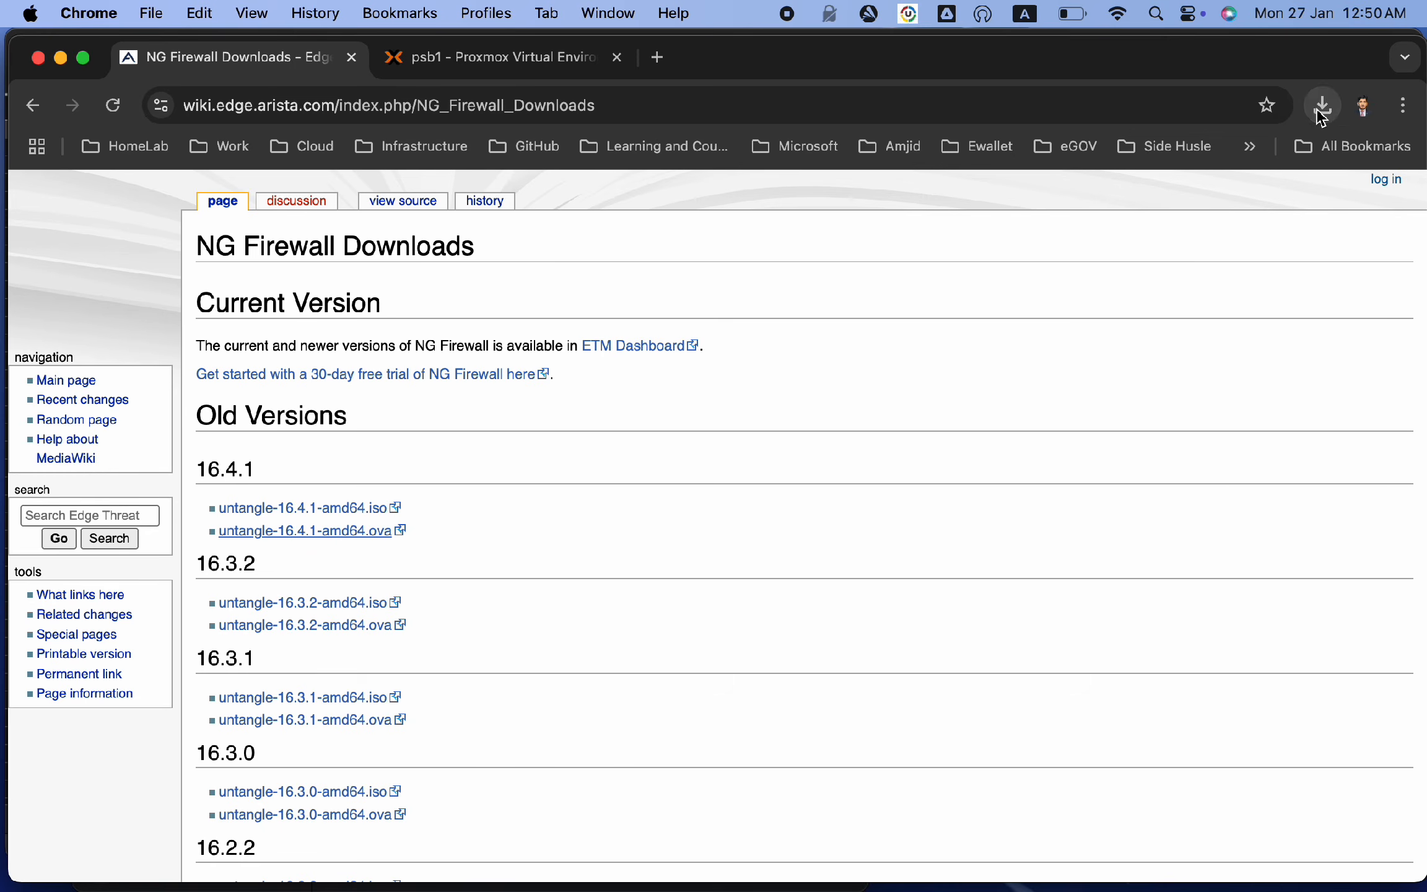
# Step: In Proxmox, upload ngfw-untangle-16.4.1-amd64.ova as import content to the local storage of node psb1
pyautogui.click(565, 70)
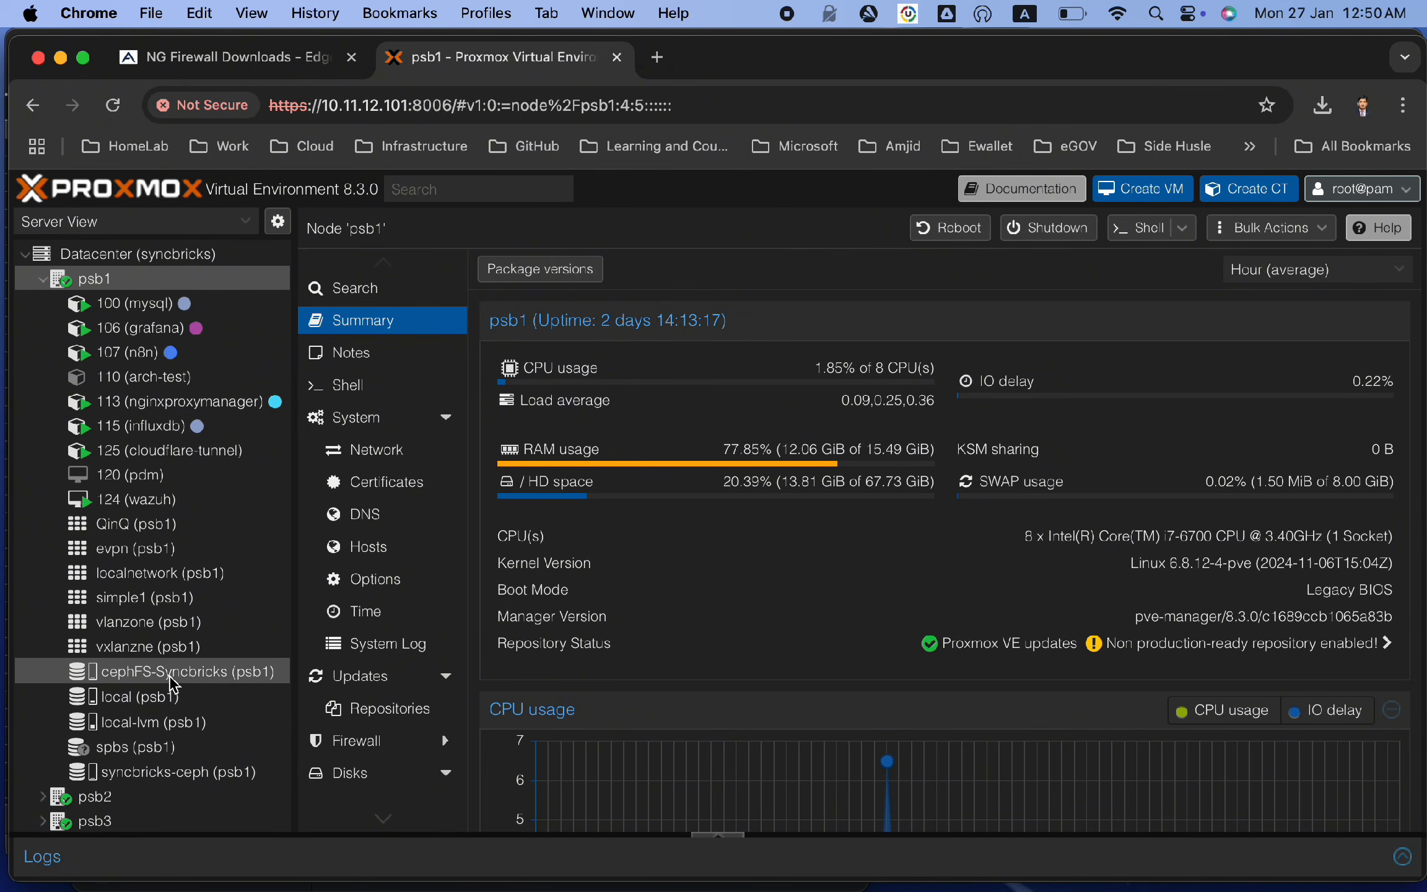
pyautogui.click(135, 700)
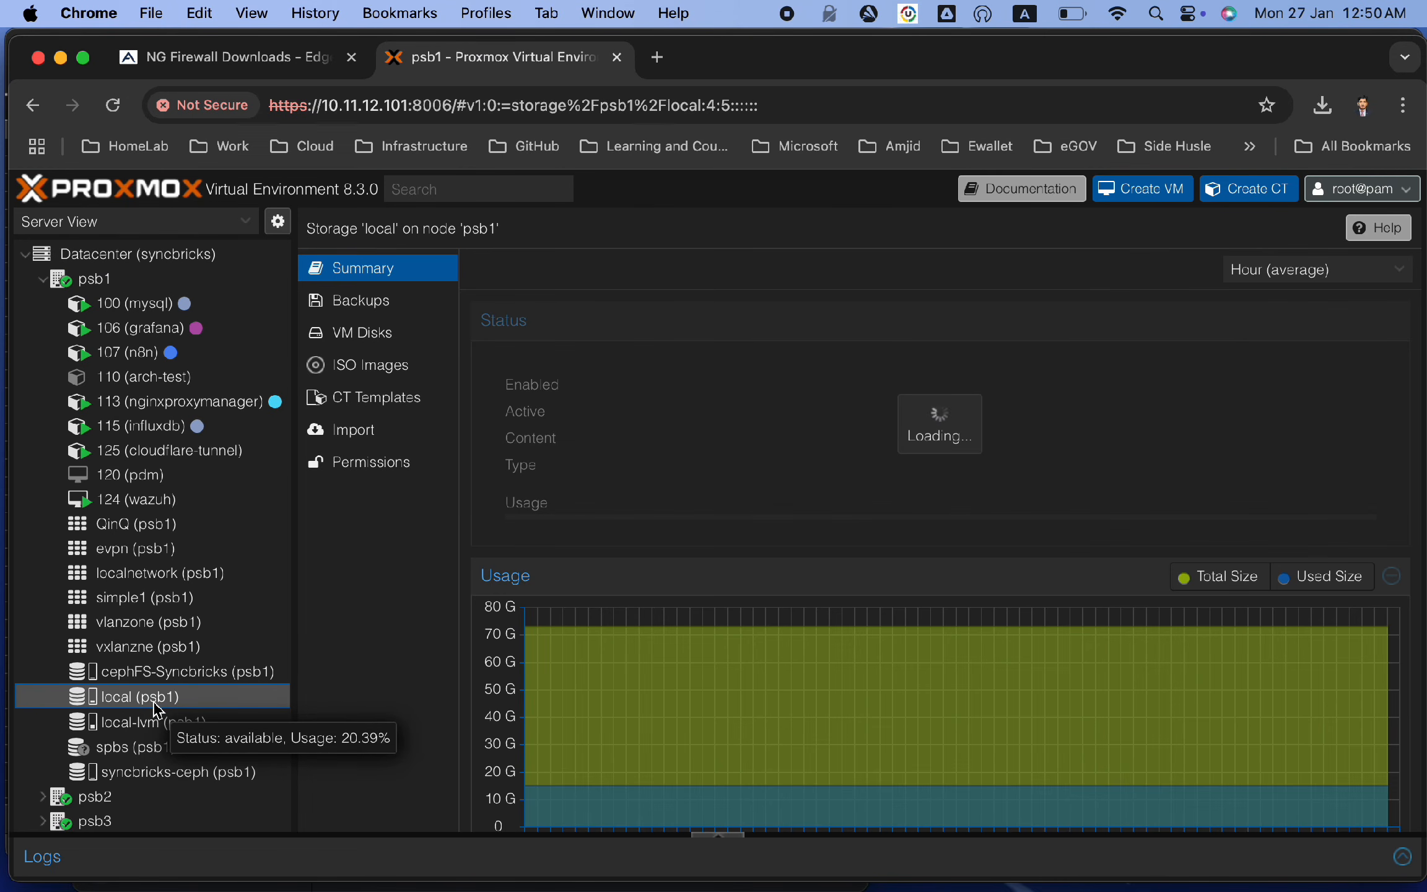
pyautogui.click(349, 432)
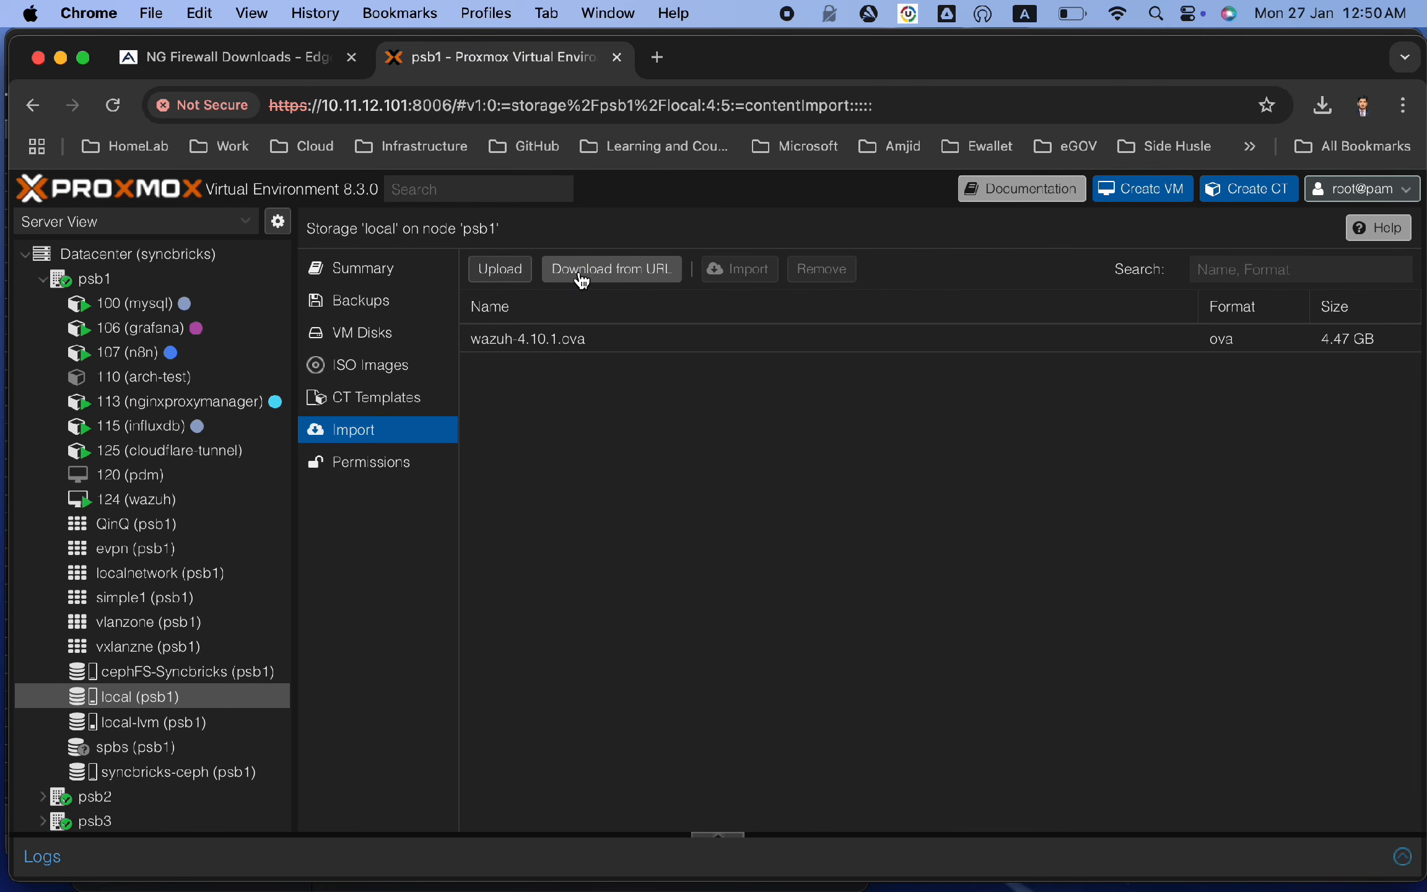
pyautogui.click(501, 270)
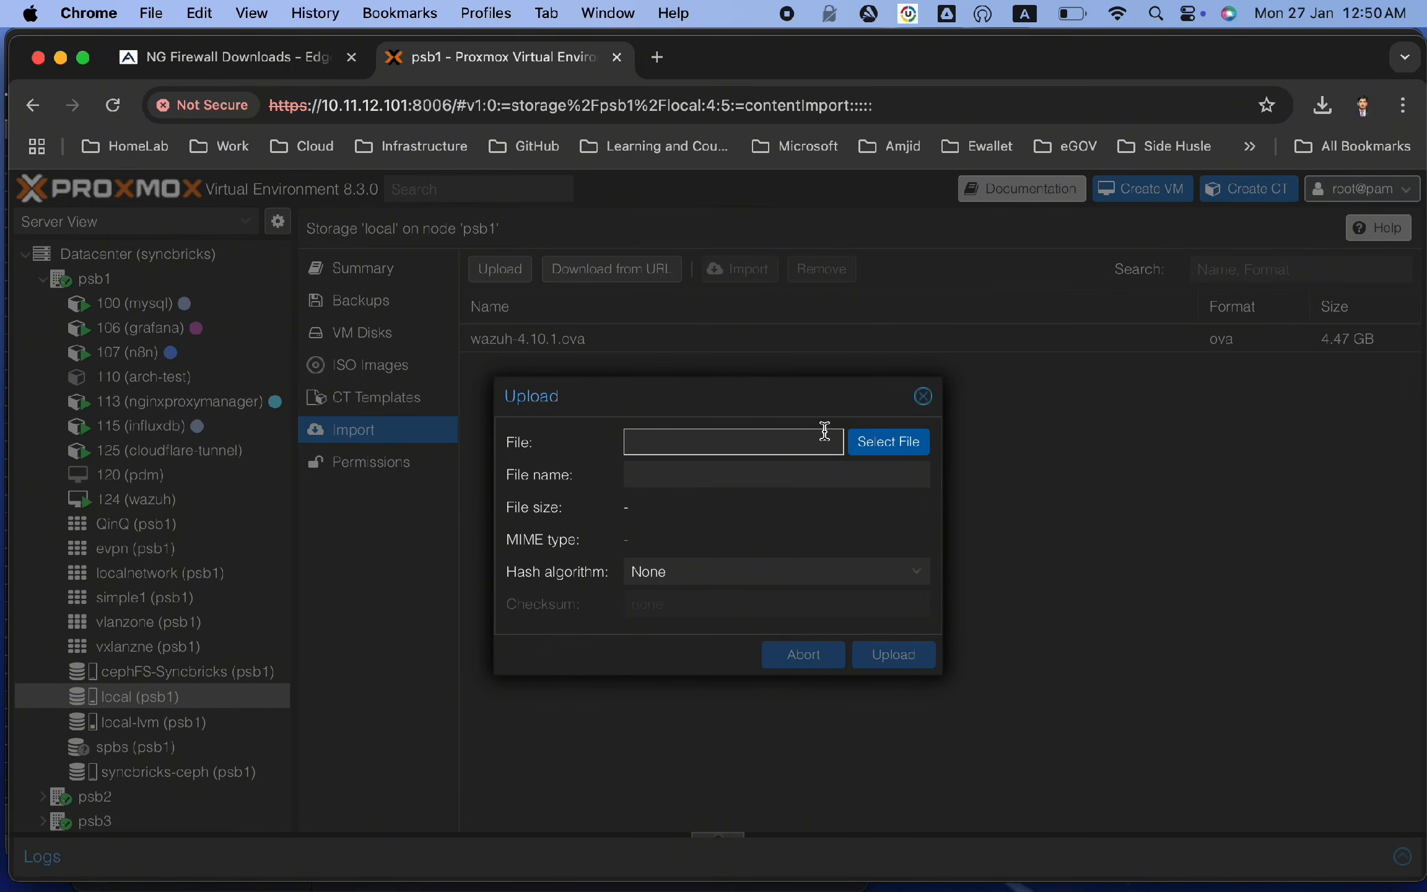
pyautogui.click(873, 452)
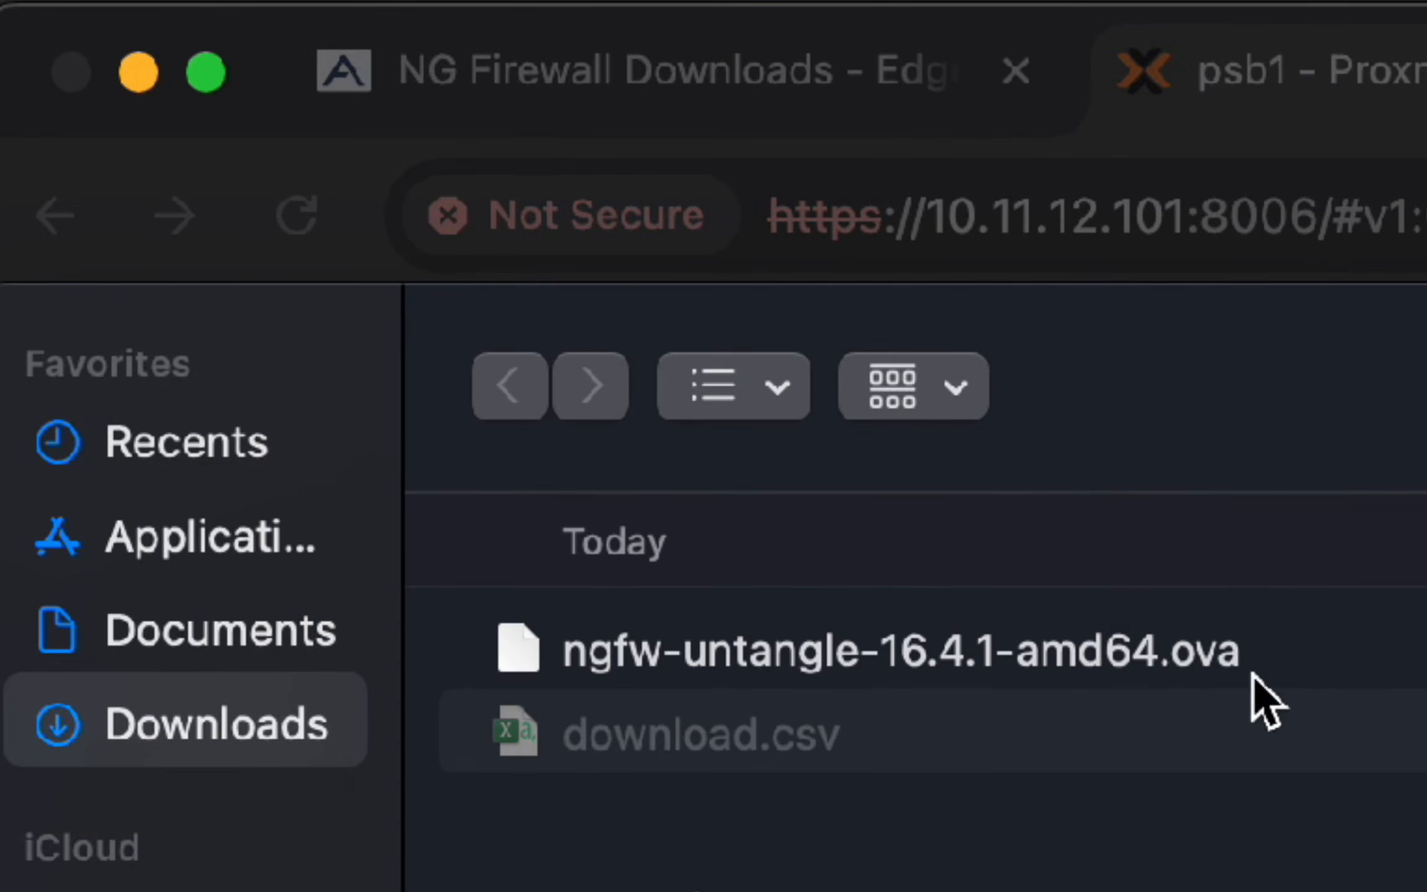
pyautogui.doubleClick(1180, 688)
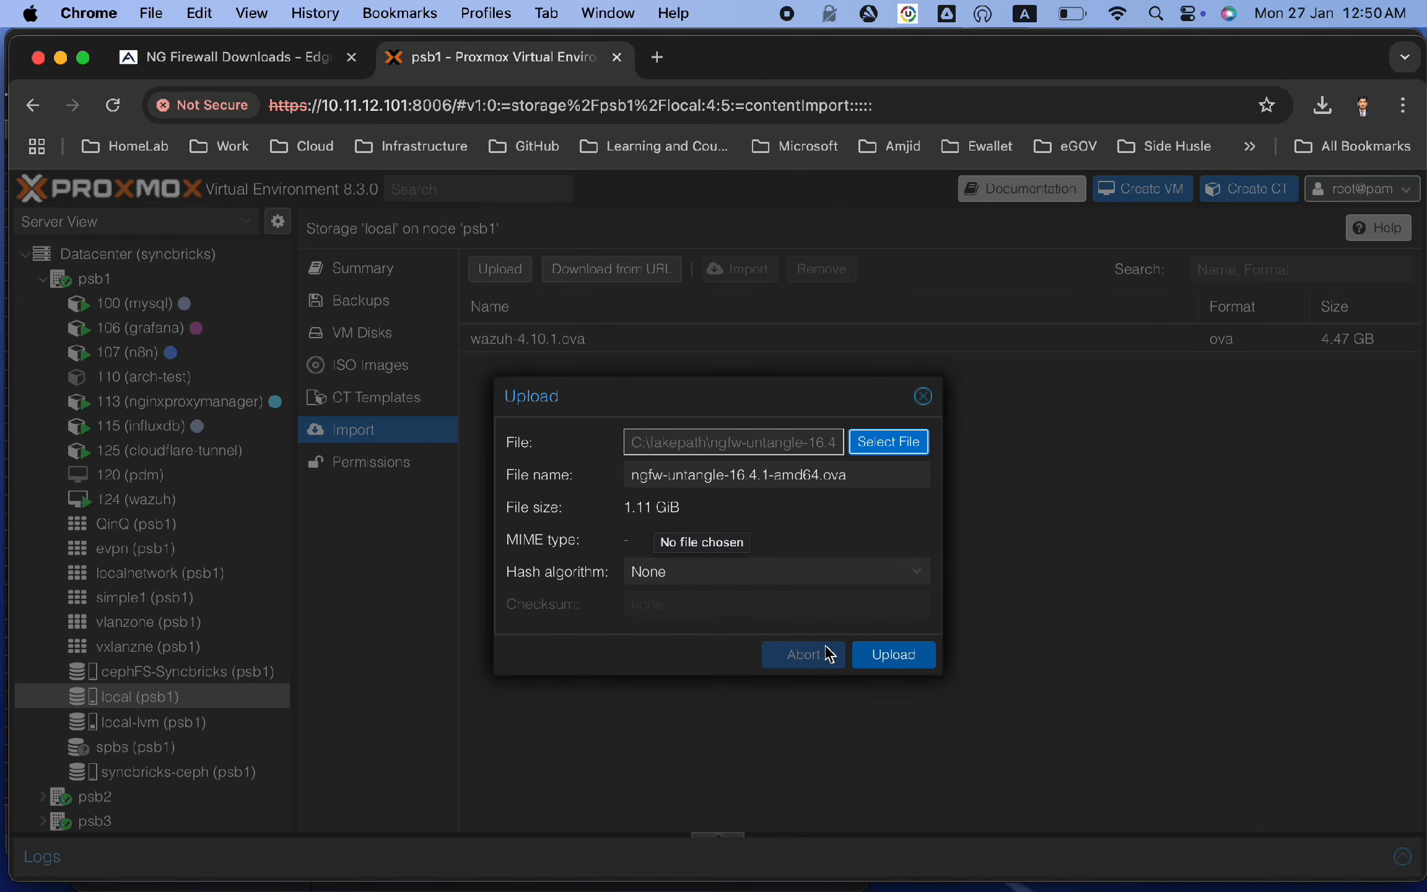
pyautogui.click(897, 655)
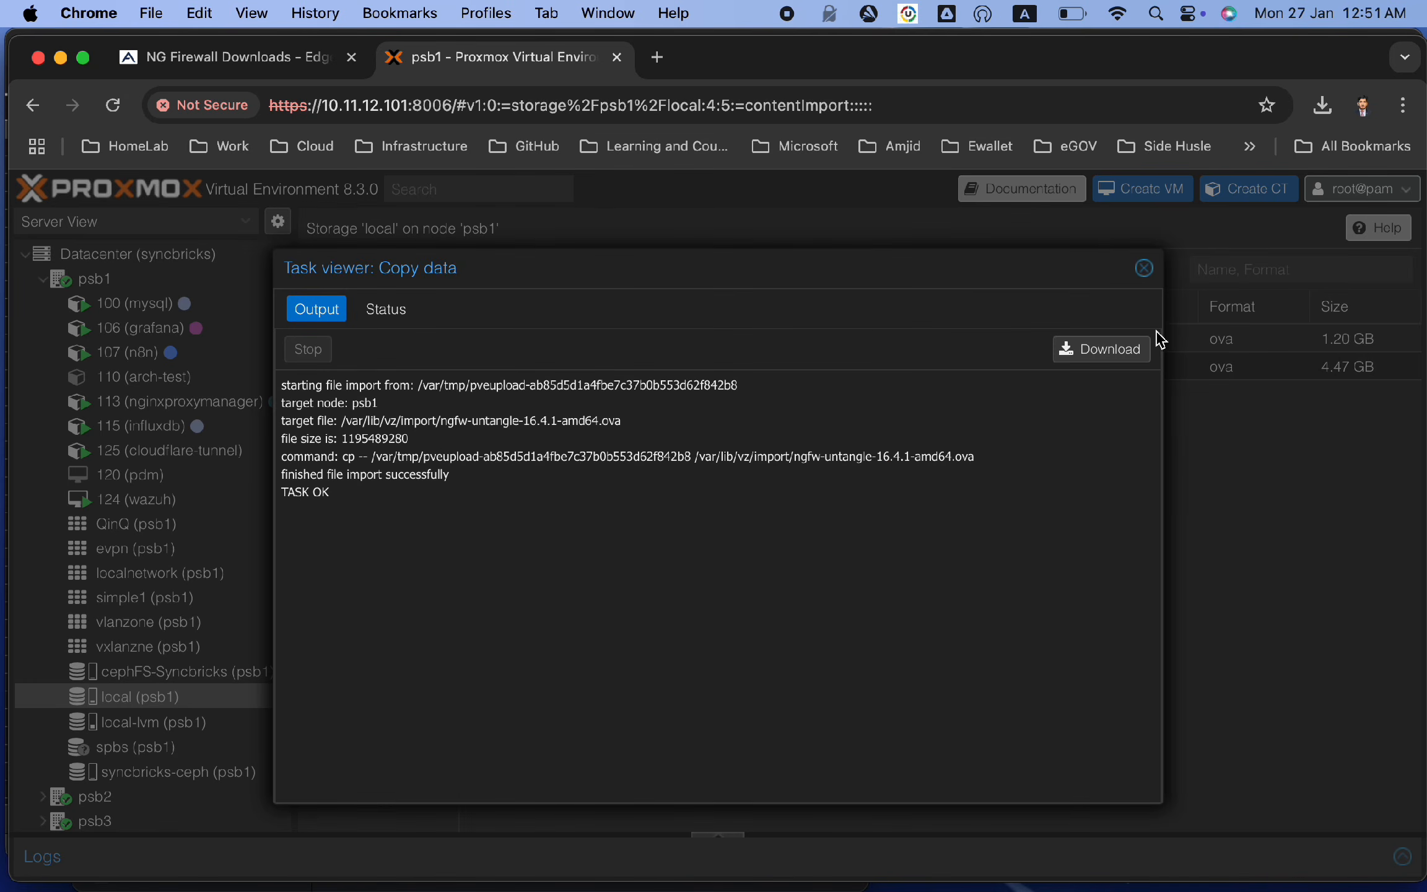
pyautogui.click(1145, 269)
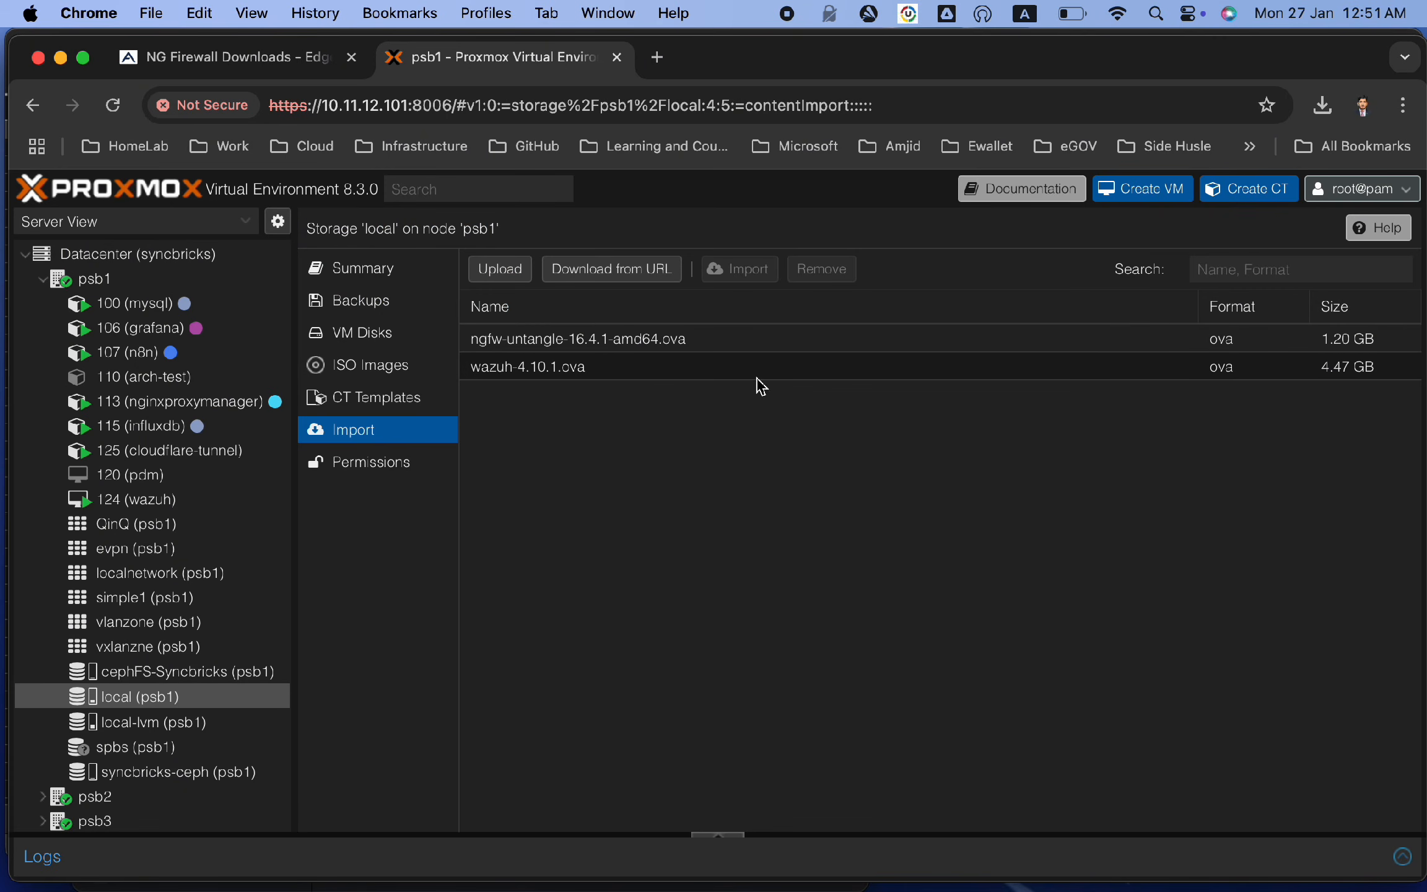
# Step: Start importing ngfw-untangle-16.4.1-amd64.ova as a guest, with vmbr0 as default bridge and local-lvm as default storage
pyautogui.click(644, 353)
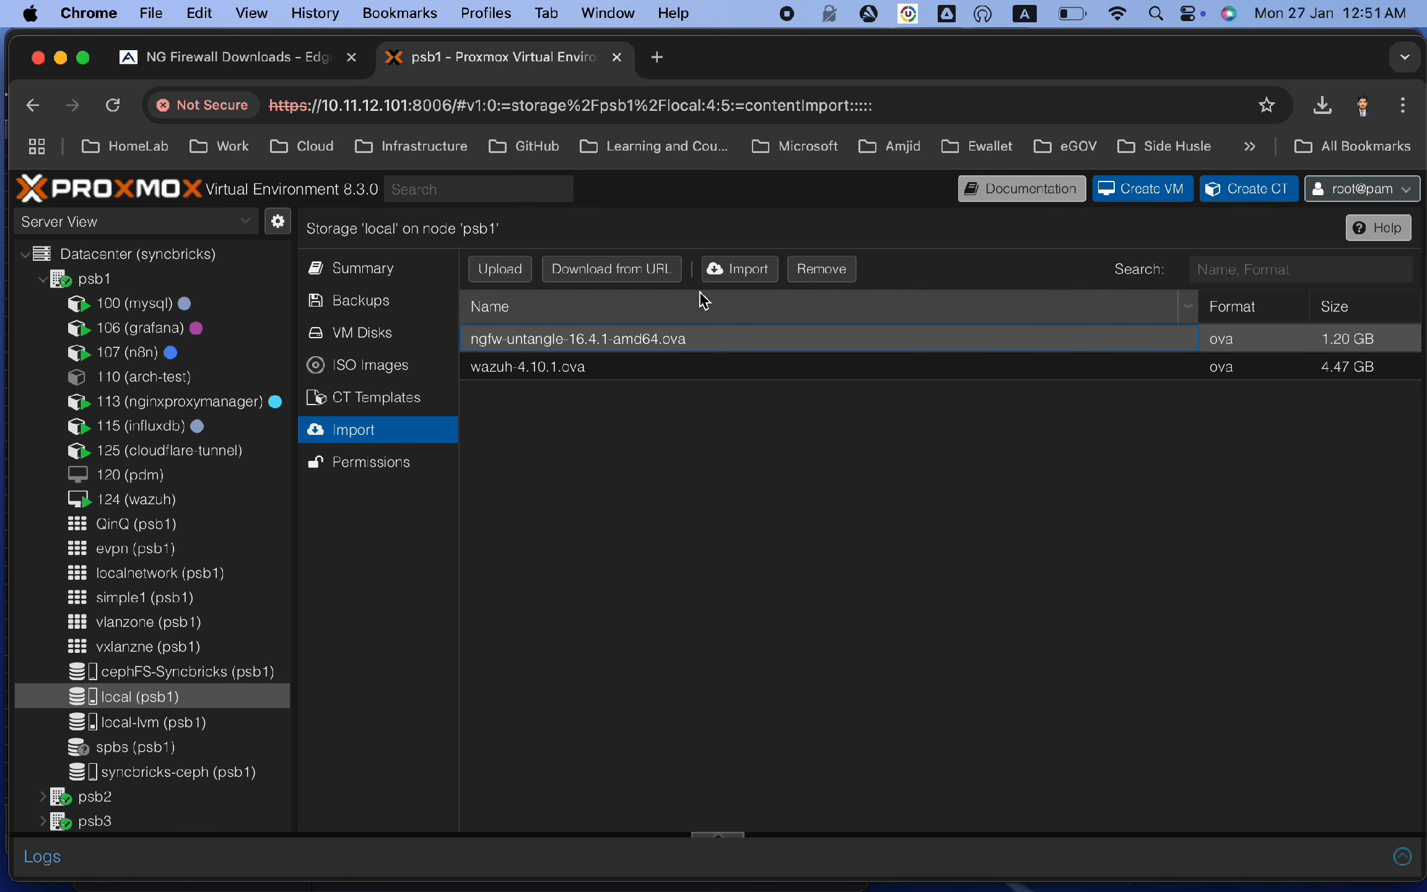
pyautogui.click(734, 270)
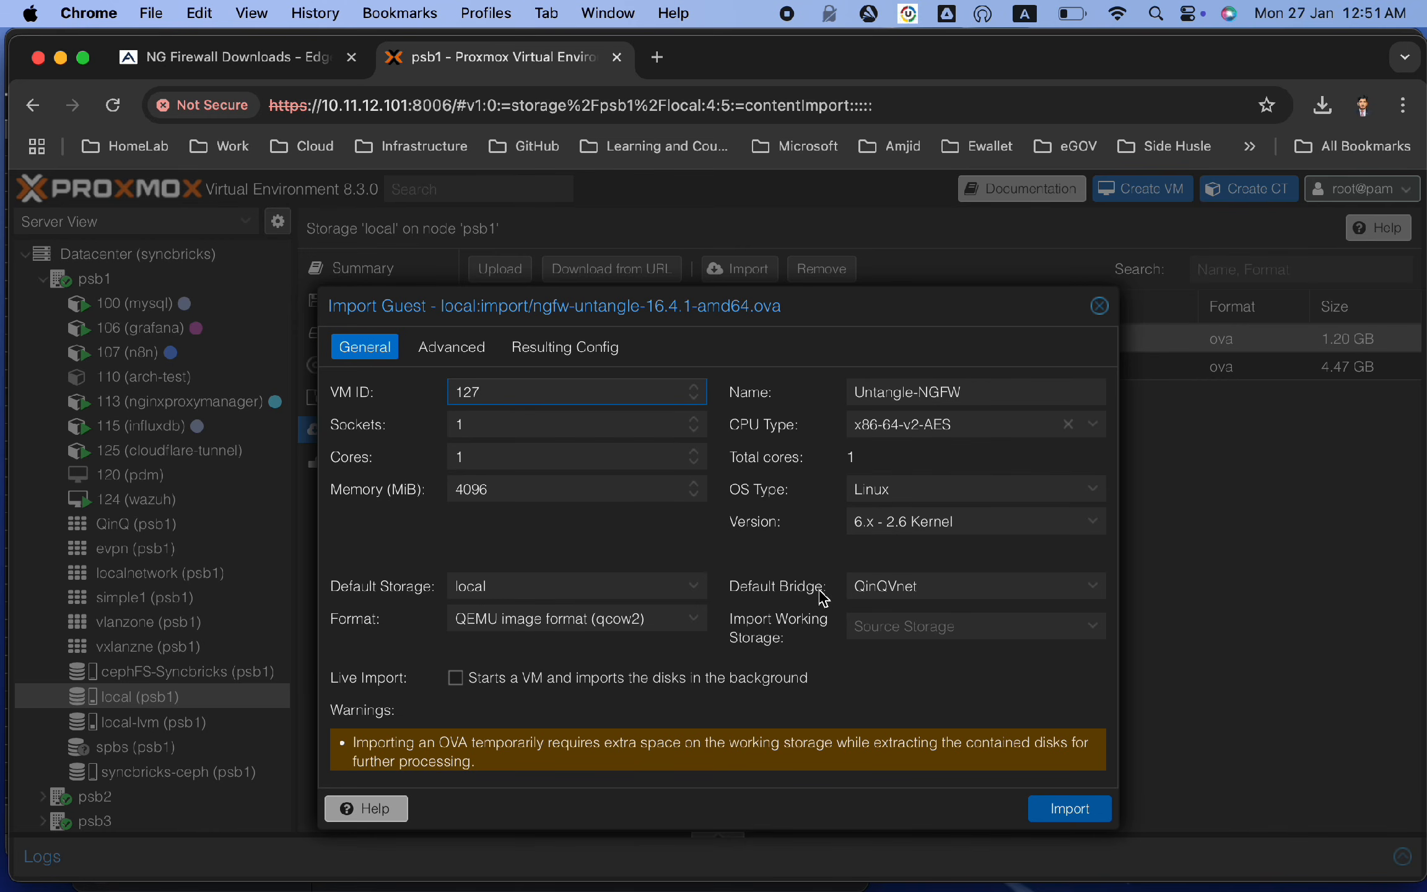
pyautogui.click(882, 587)
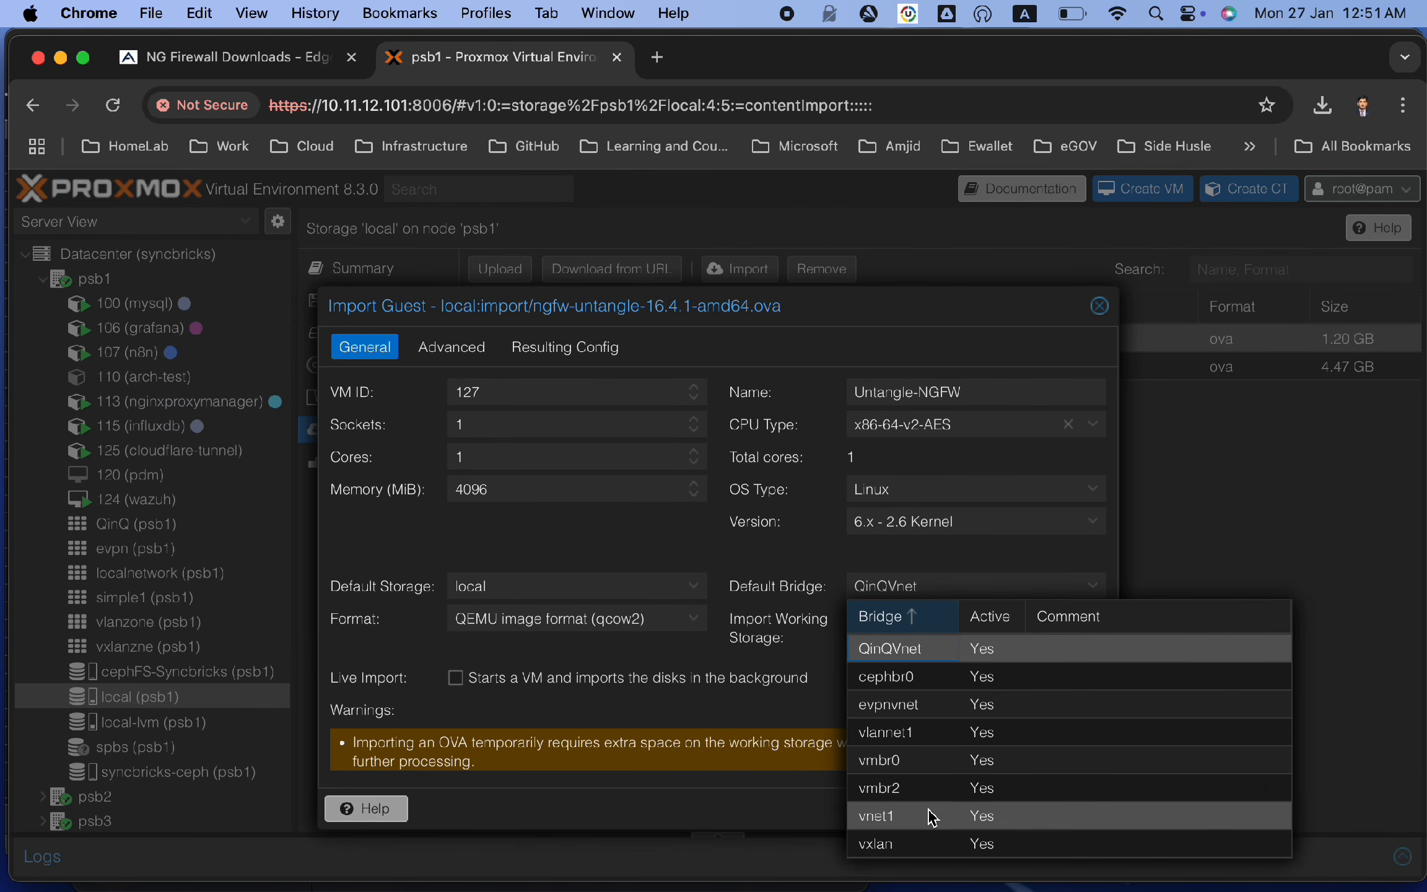
pyautogui.click(934, 768)
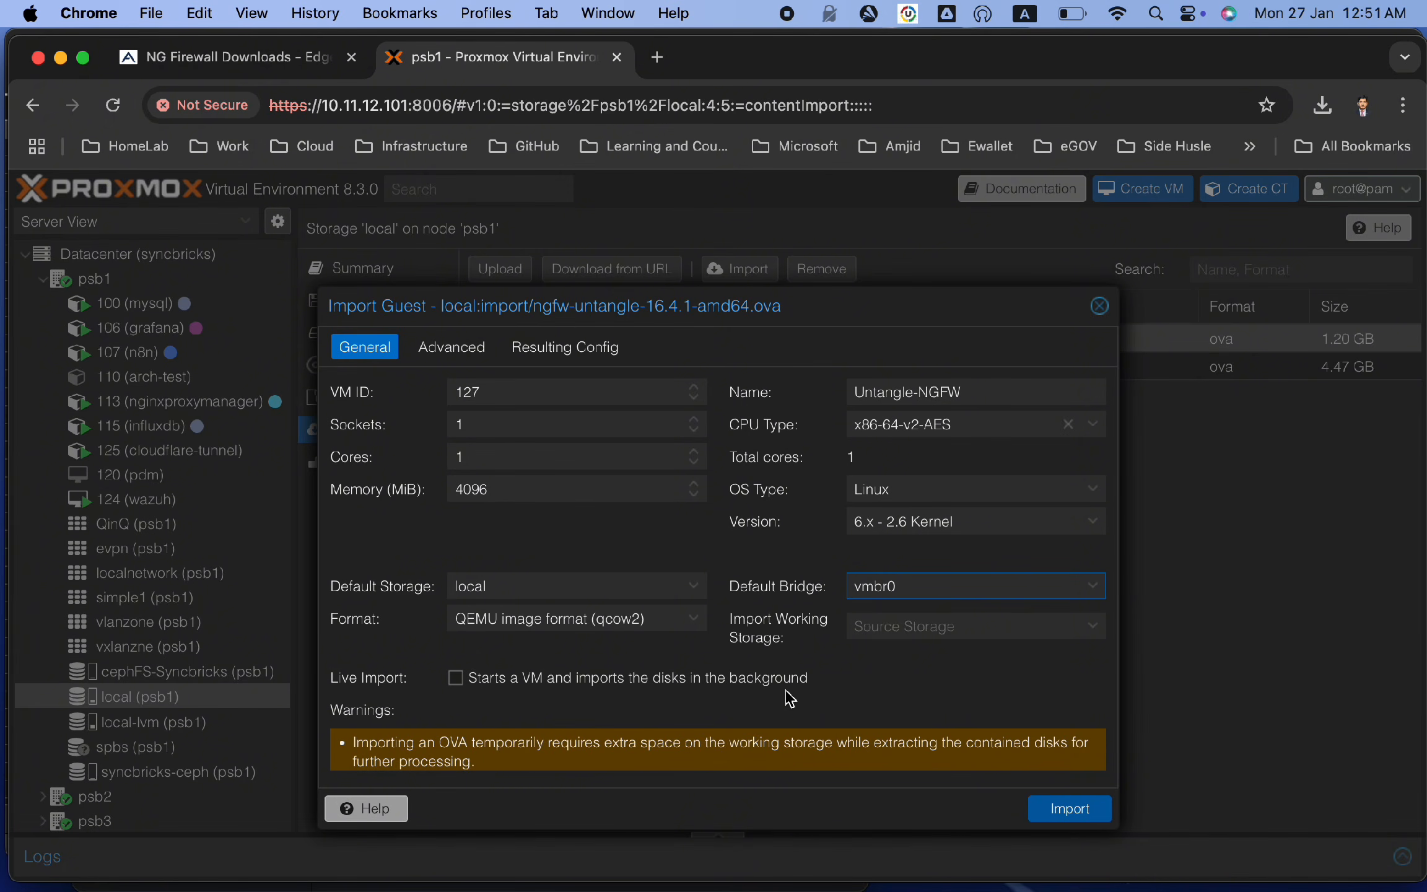
pyautogui.click(478, 591)
pyautogui.click(493, 591)
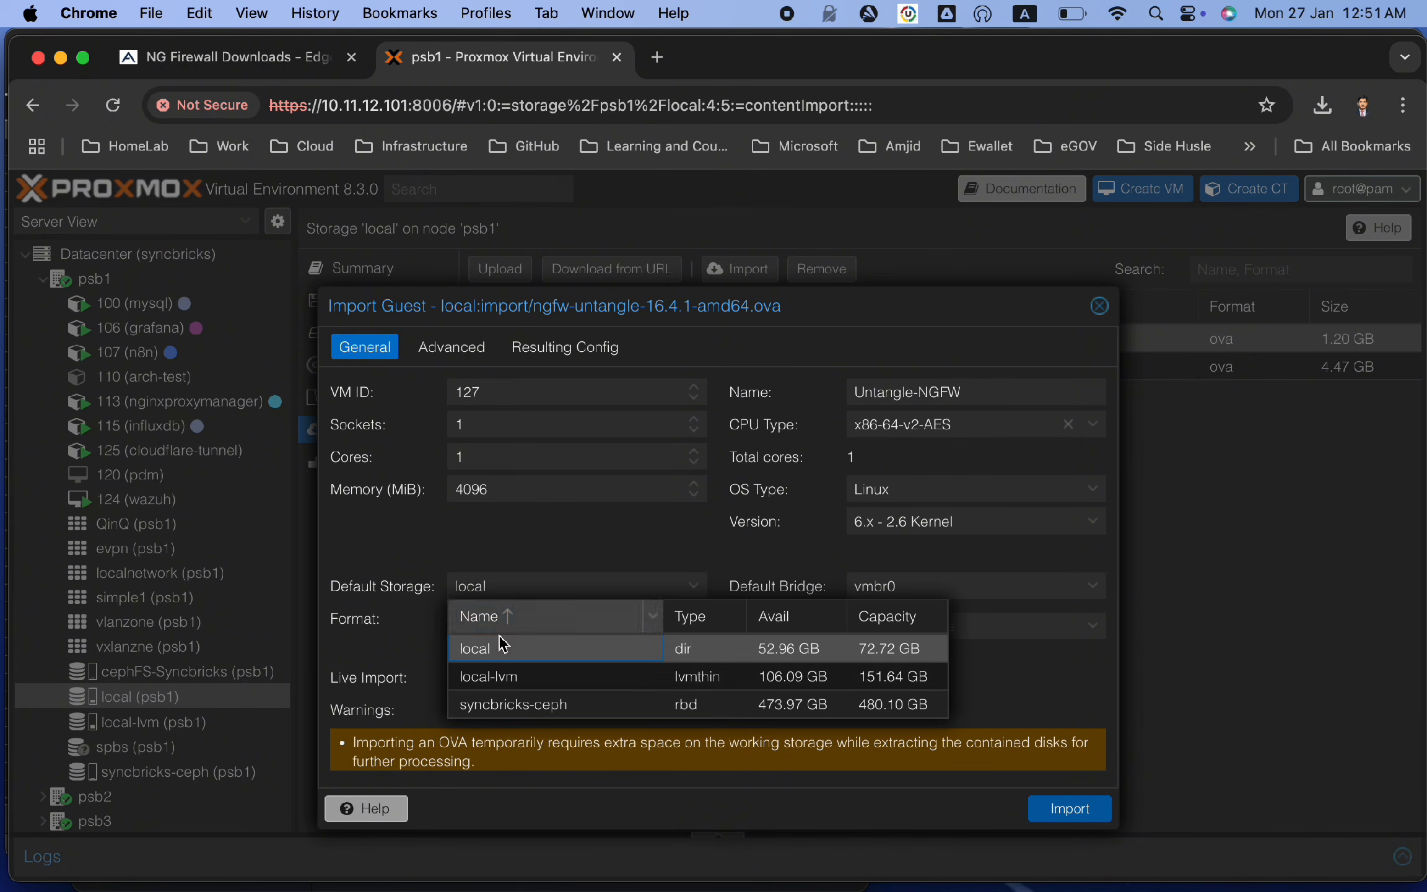
pyautogui.click(533, 679)
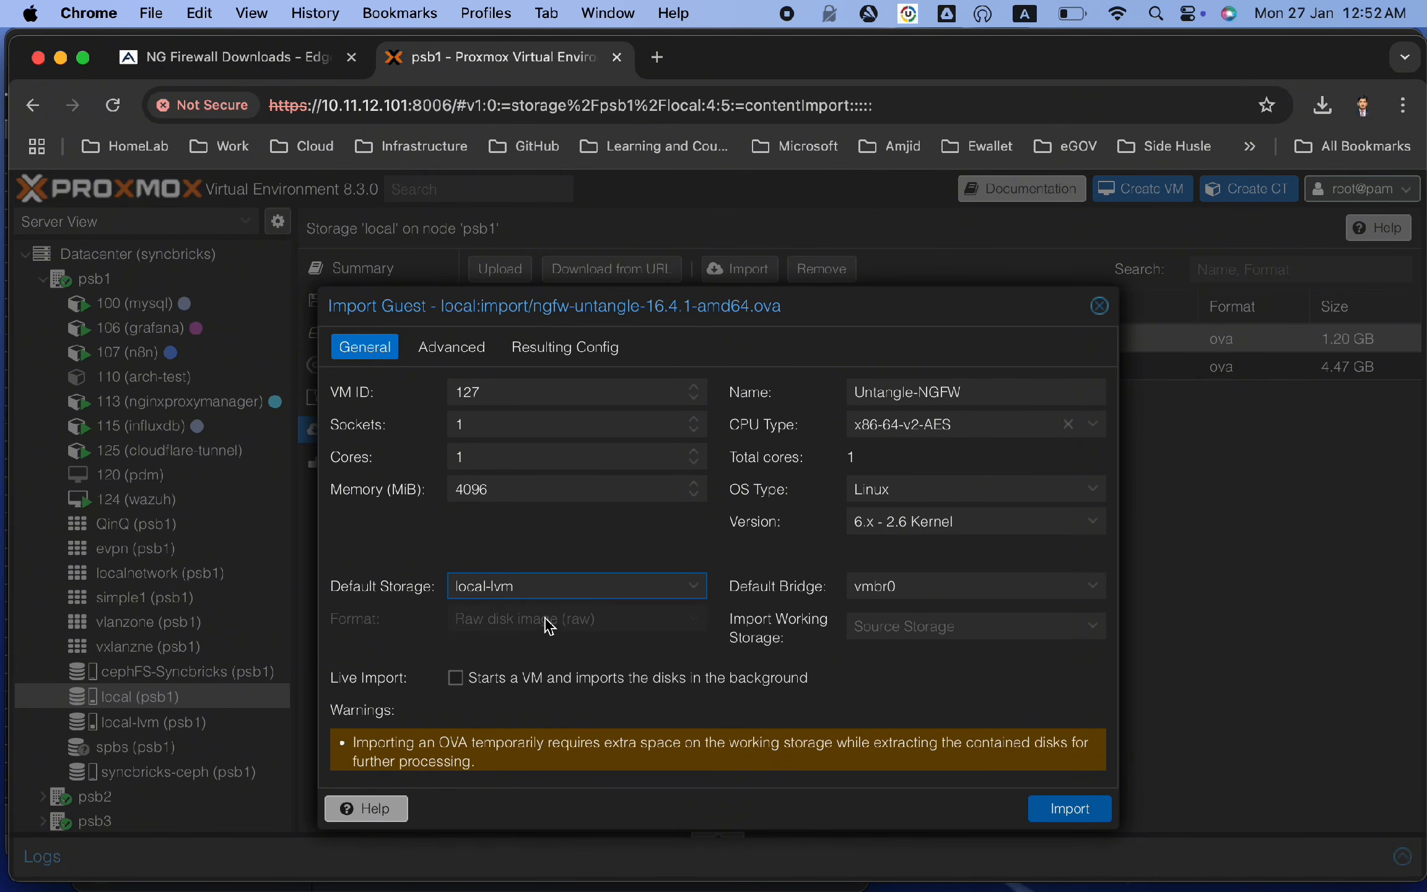
# Step: Switch the default storage to local, examine its disk format options, and set the storage back to local-lvm
pyautogui.click(573, 586)
pyautogui.click(573, 586)
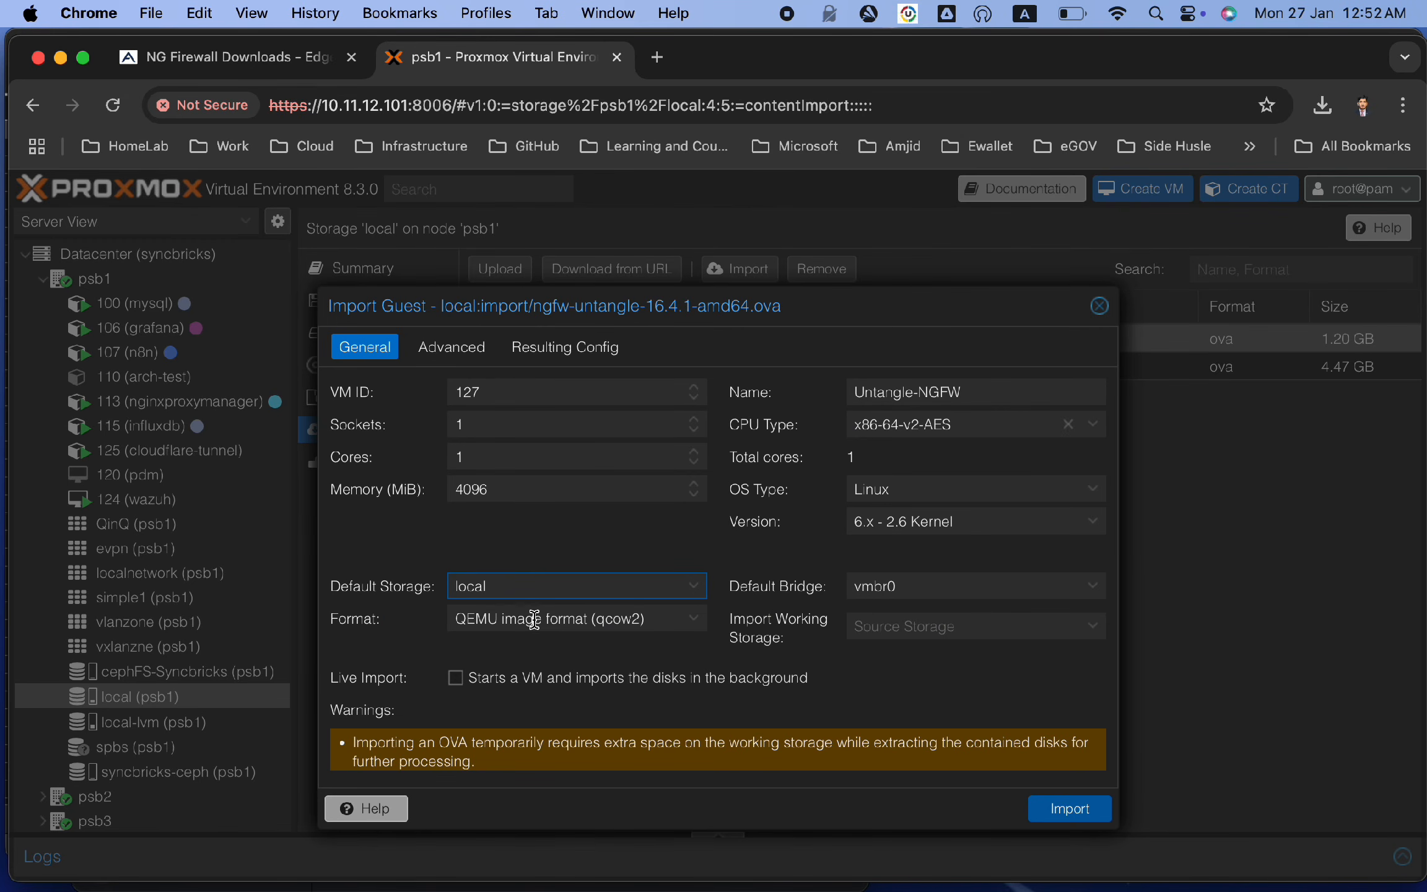
pyautogui.click(572, 613)
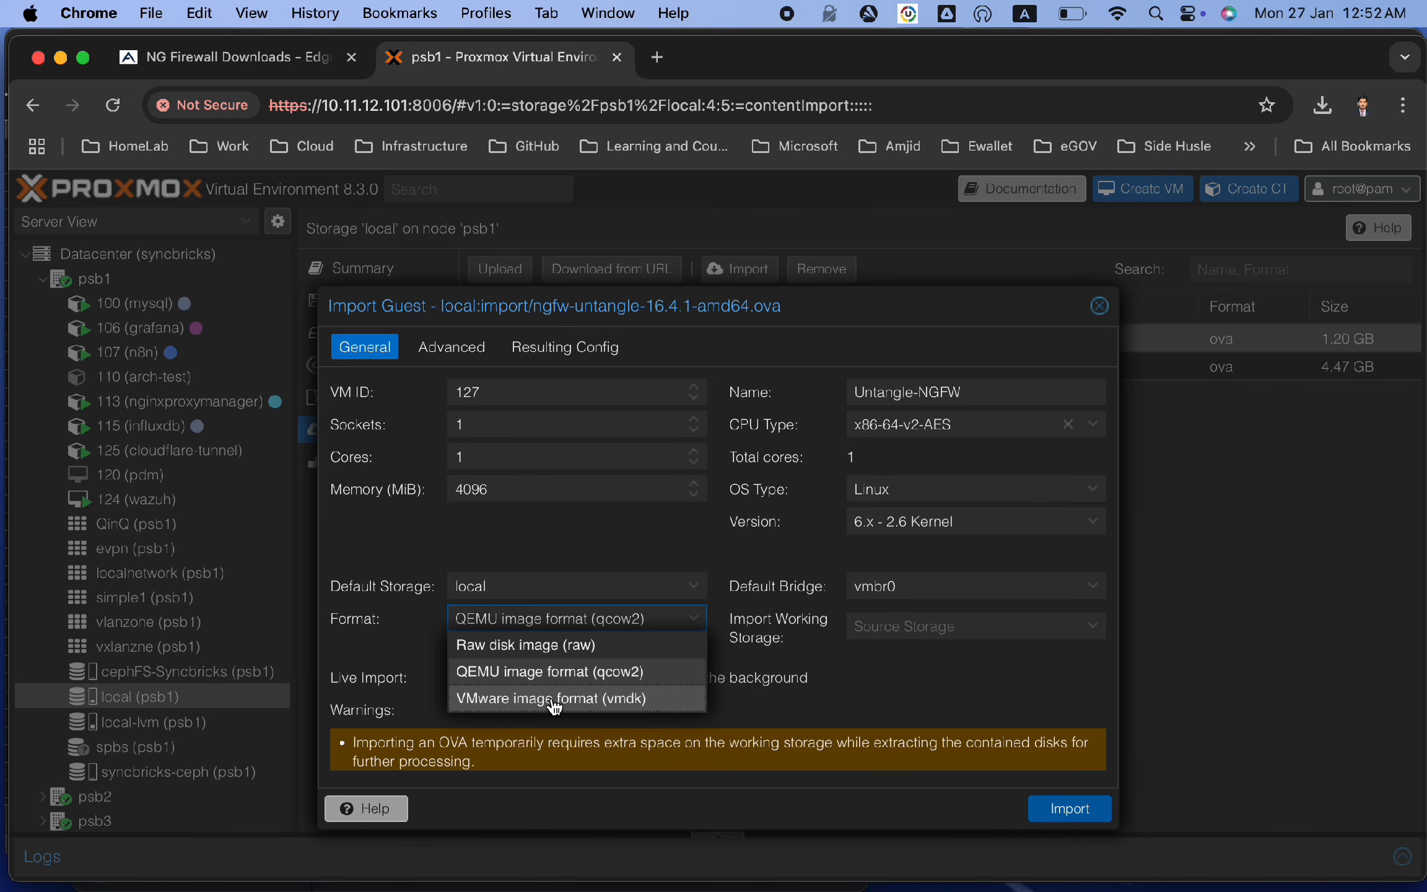
pyautogui.click(600, 613)
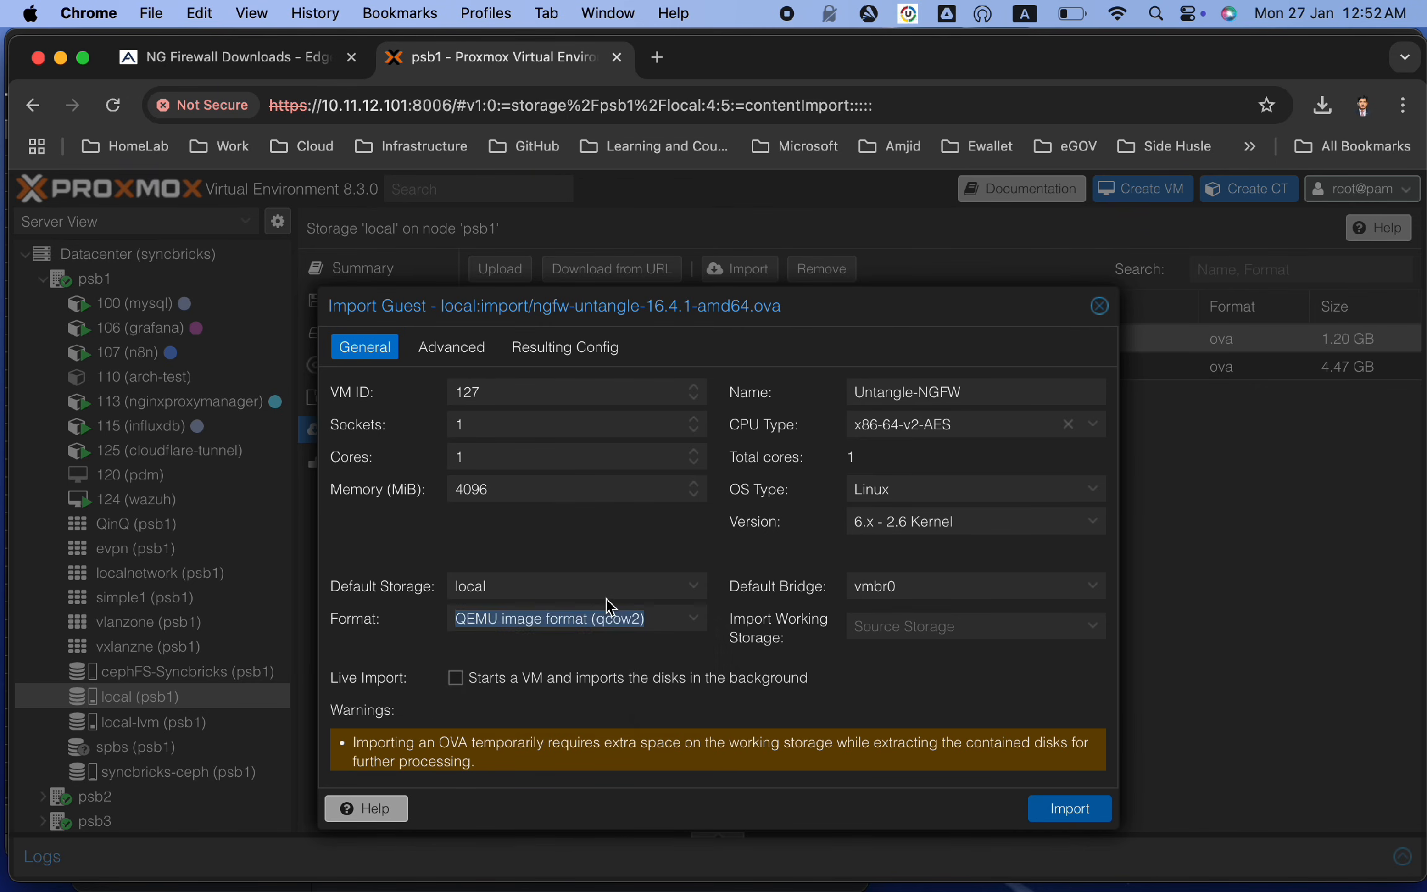
pyautogui.click(603, 588)
pyautogui.click(548, 682)
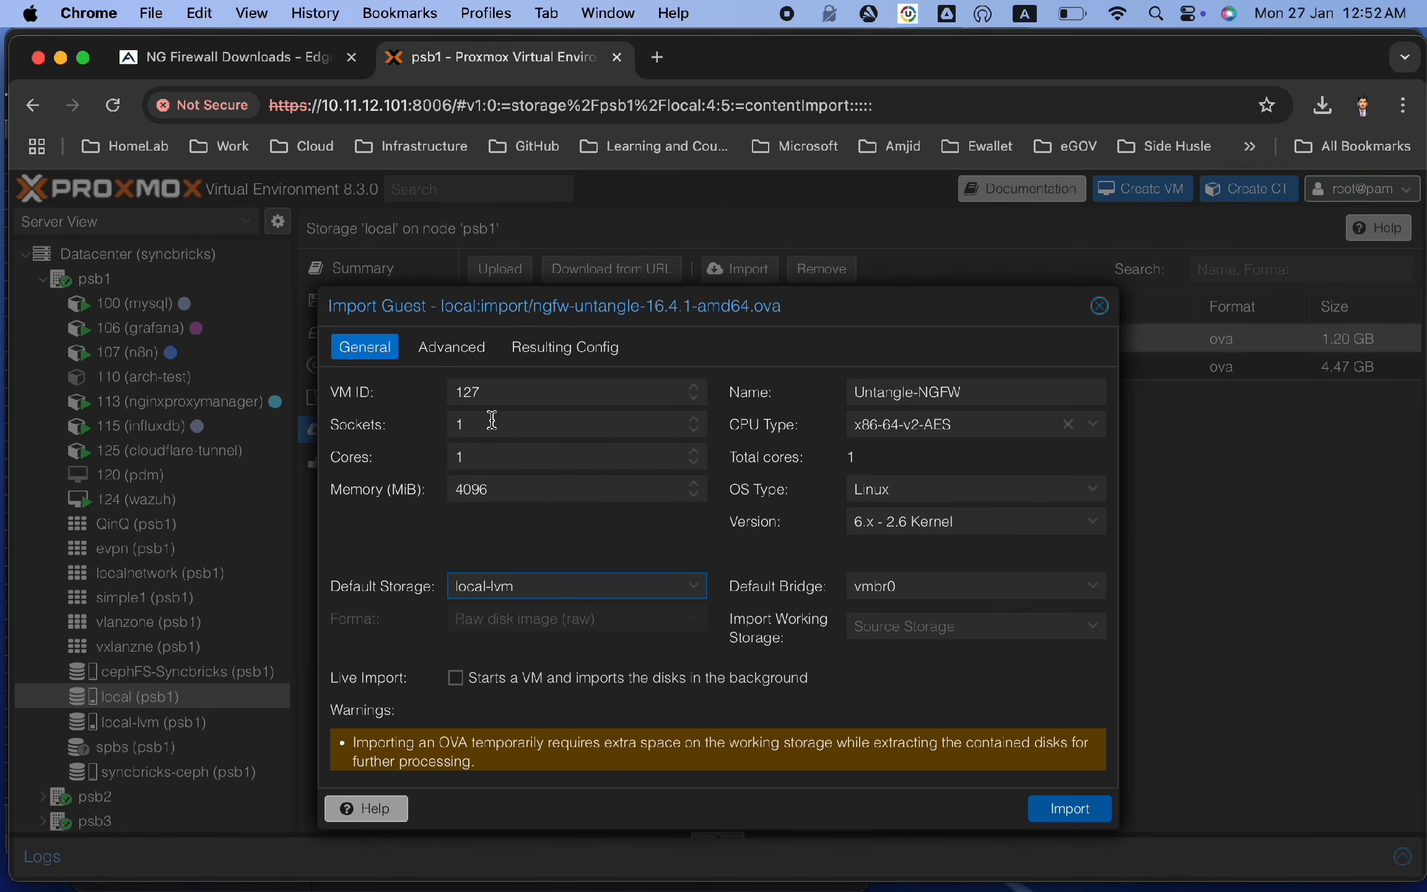
# Step: In the advanced import settings, set the guest's SCSI controller to VirtIO SCSI
pyautogui.click(461, 348)
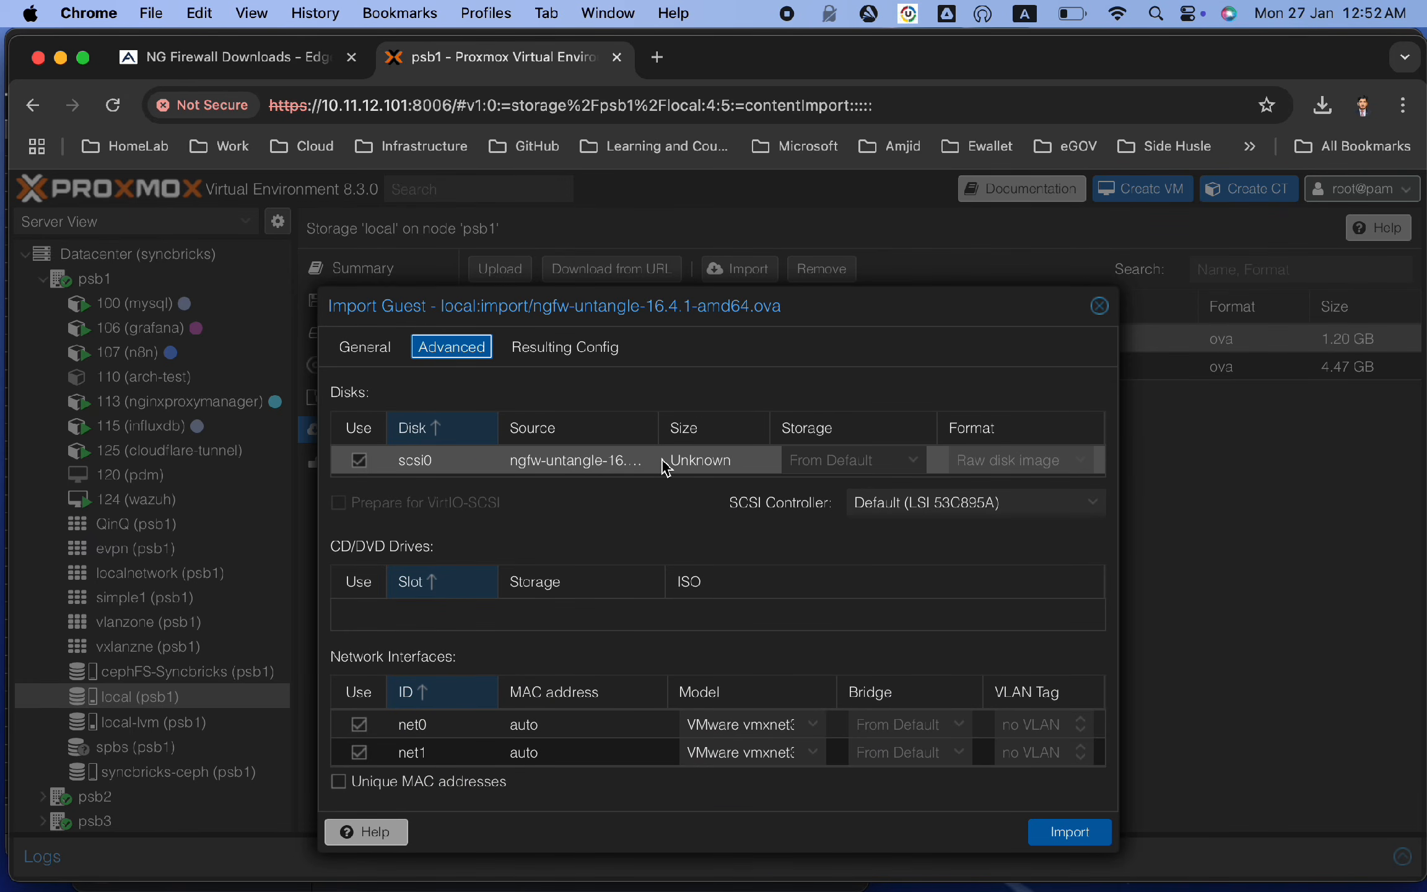
pyautogui.moveTo(659, 427); pyautogui.dragTo(682, 427)
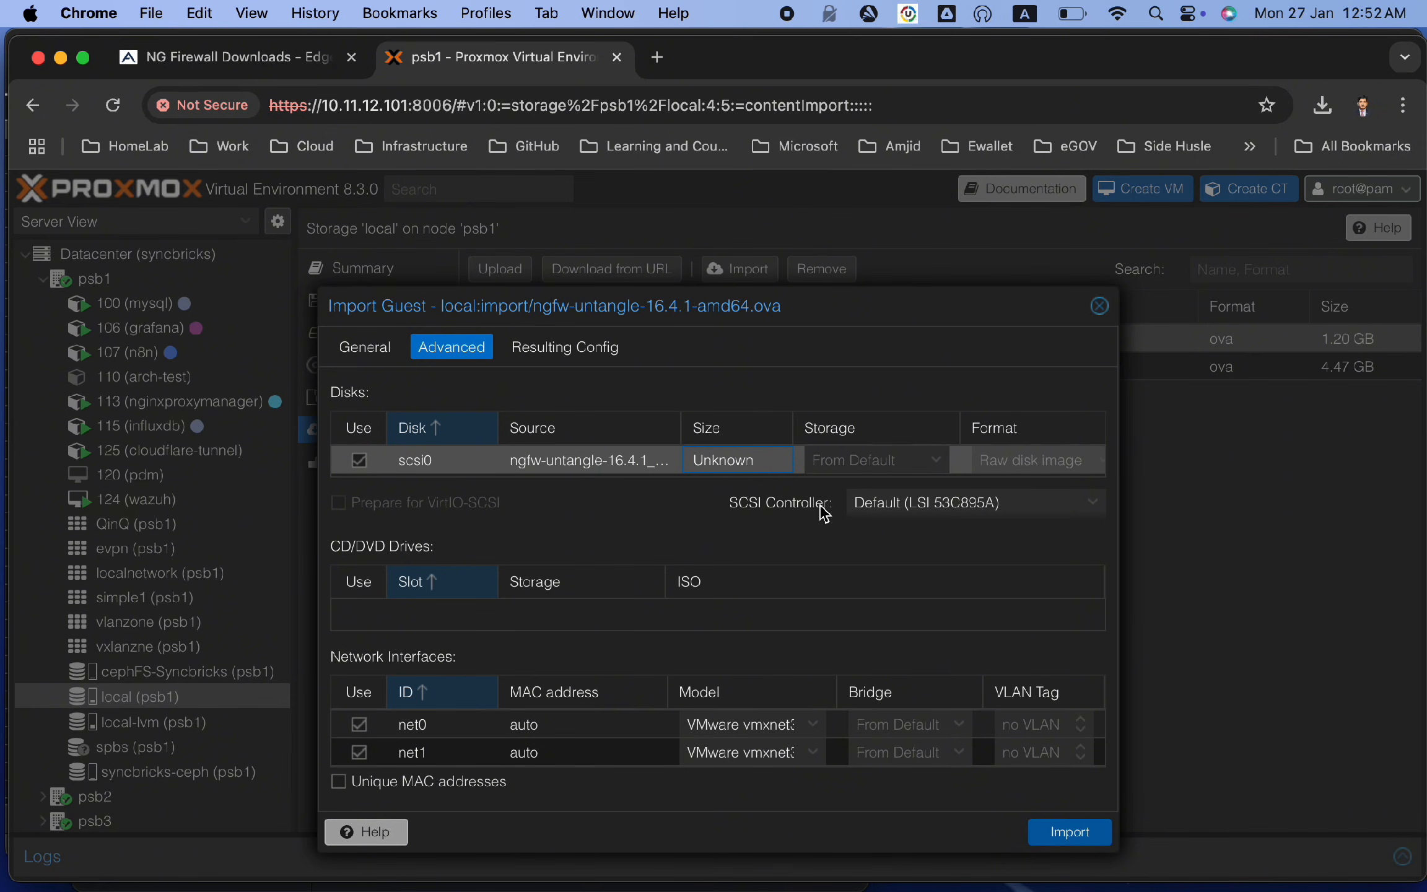
pyautogui.click(990, 510)
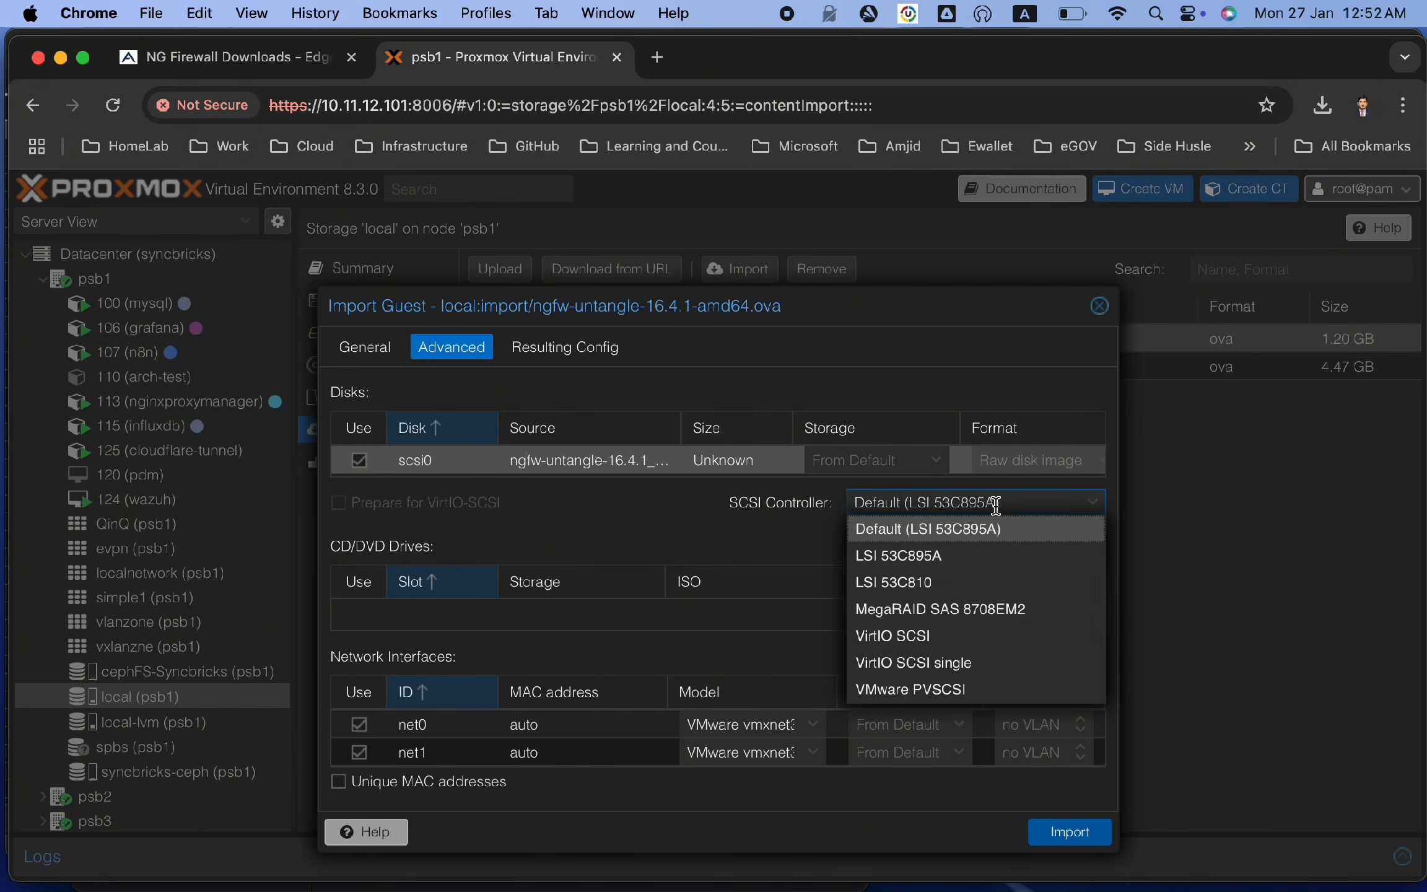
pyautogui.click(906, 638)
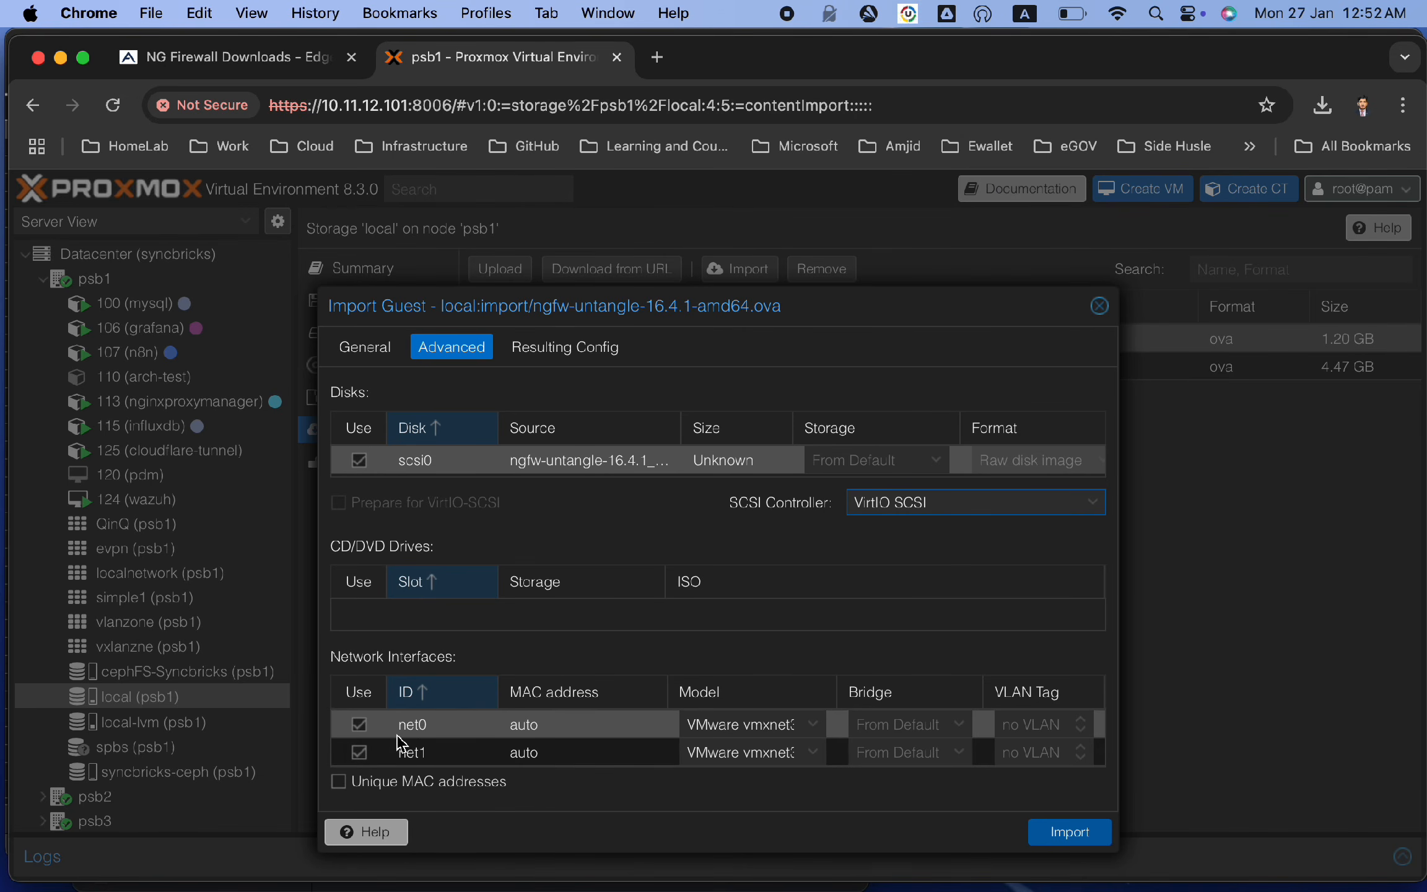
# Step: Assign bridge vmbr2 to network interface net1 and bridge vmbr0 to net0
pyautogui.click(908, 752)
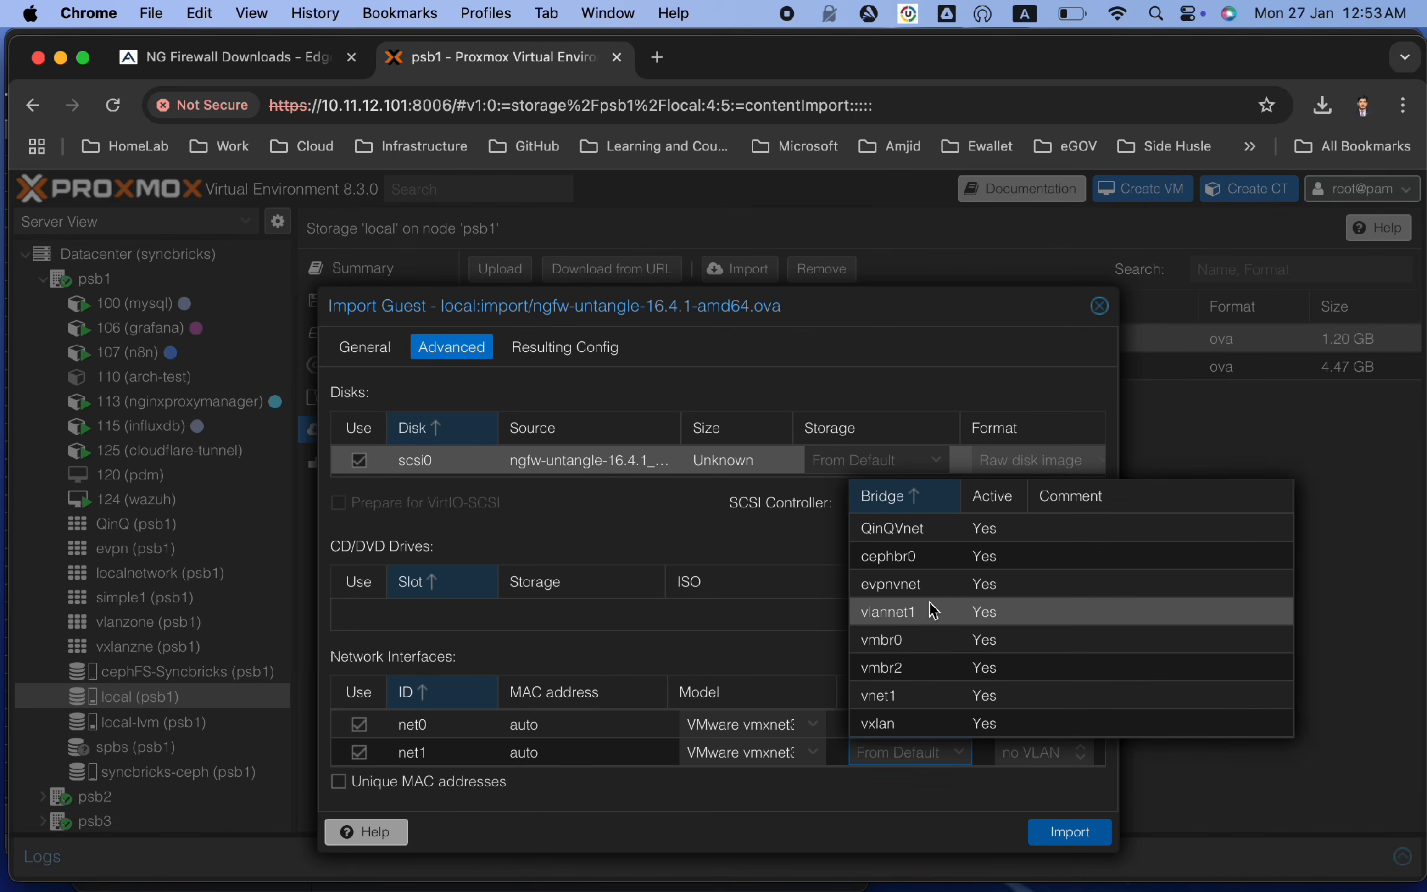
pyautogui.click(923, 668)
pyautogui.click(892, 725)
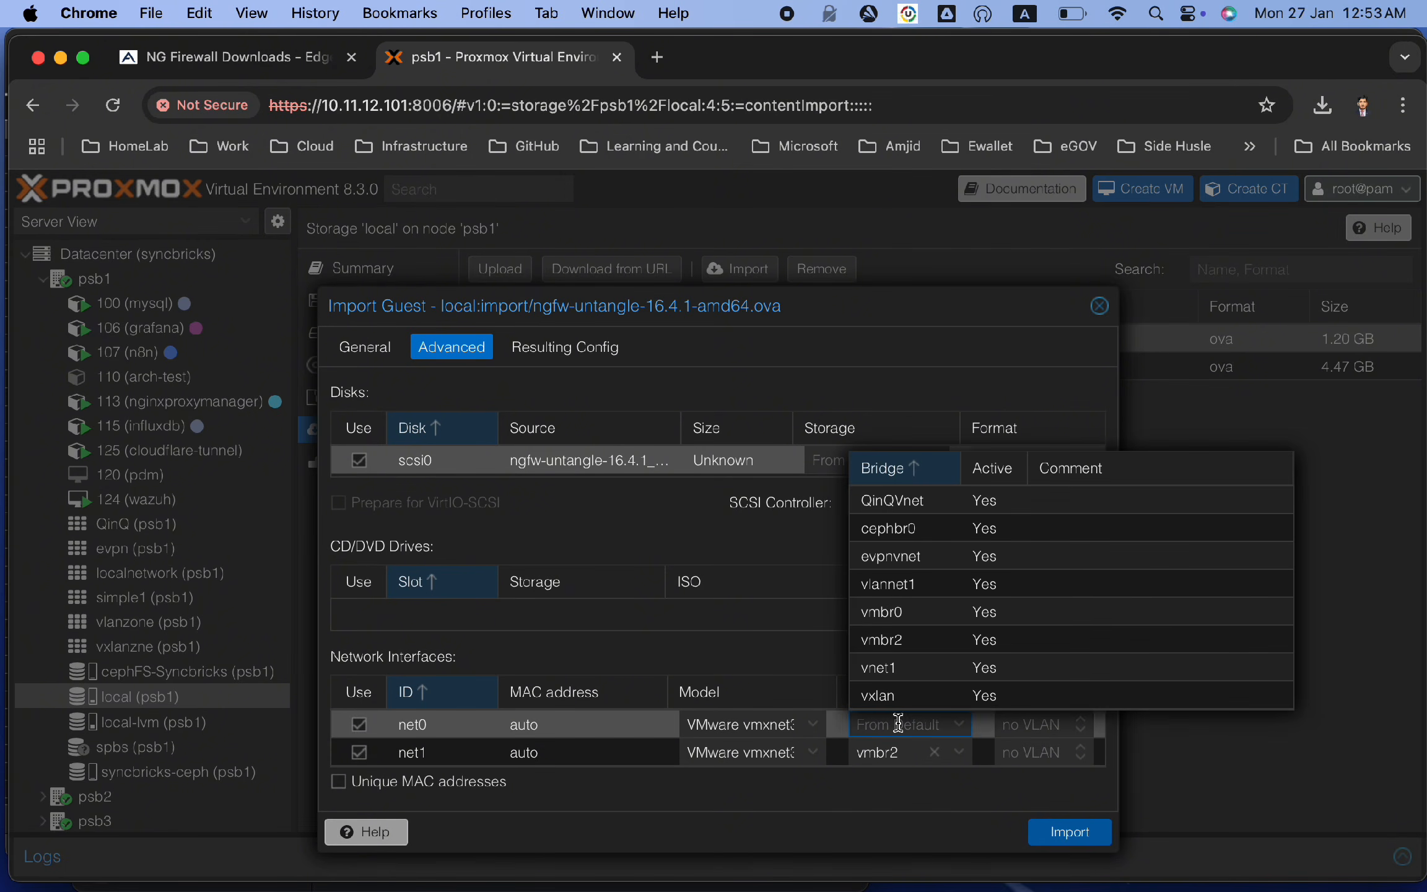
pyautogui.click(913, 620)
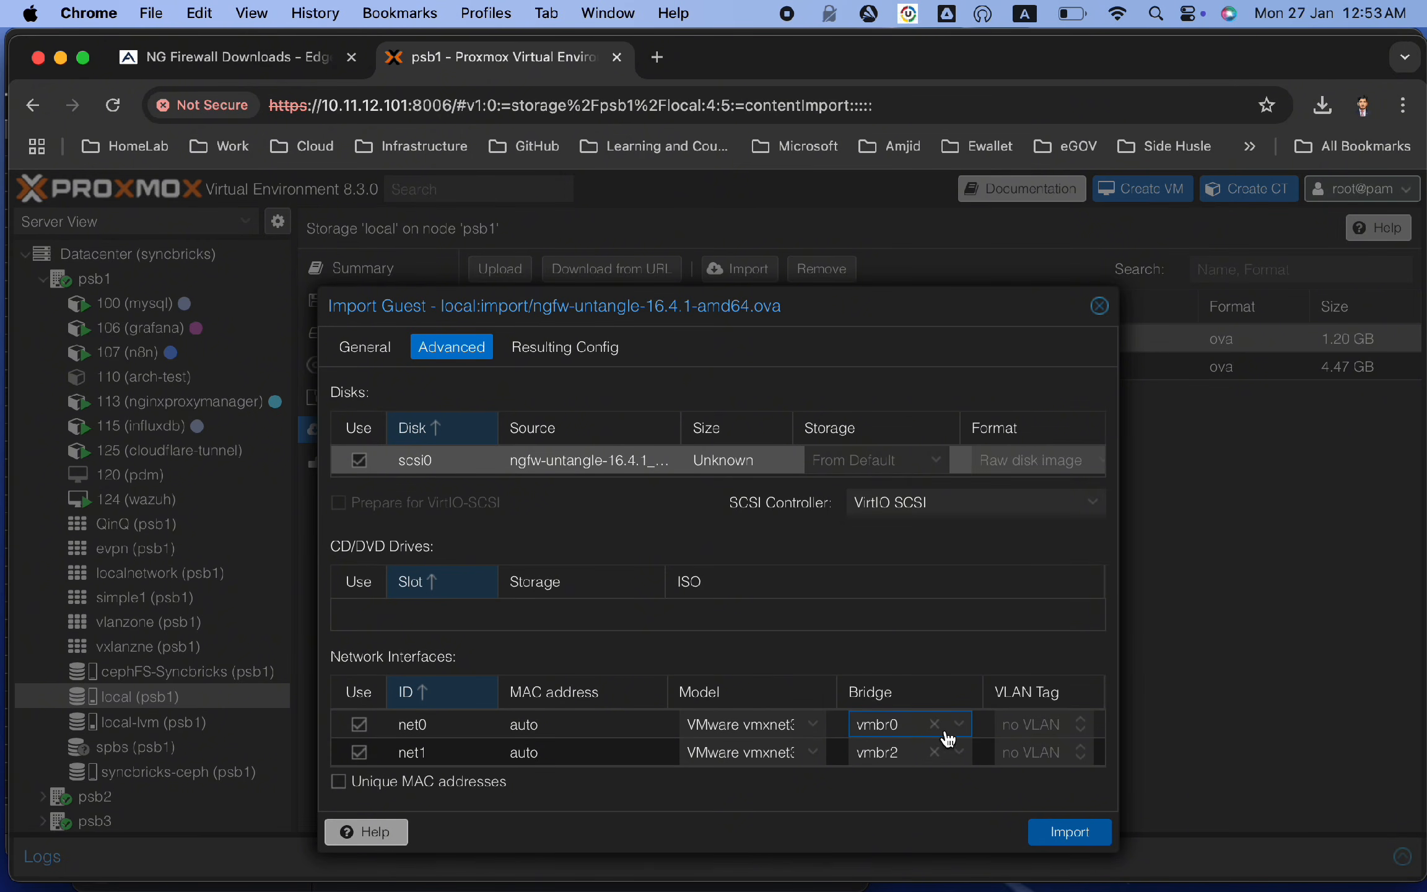
# Step: Review the resulting configuration, import the Untangle guest, and close the task output once it completes
pyautogui.click(577, 357)
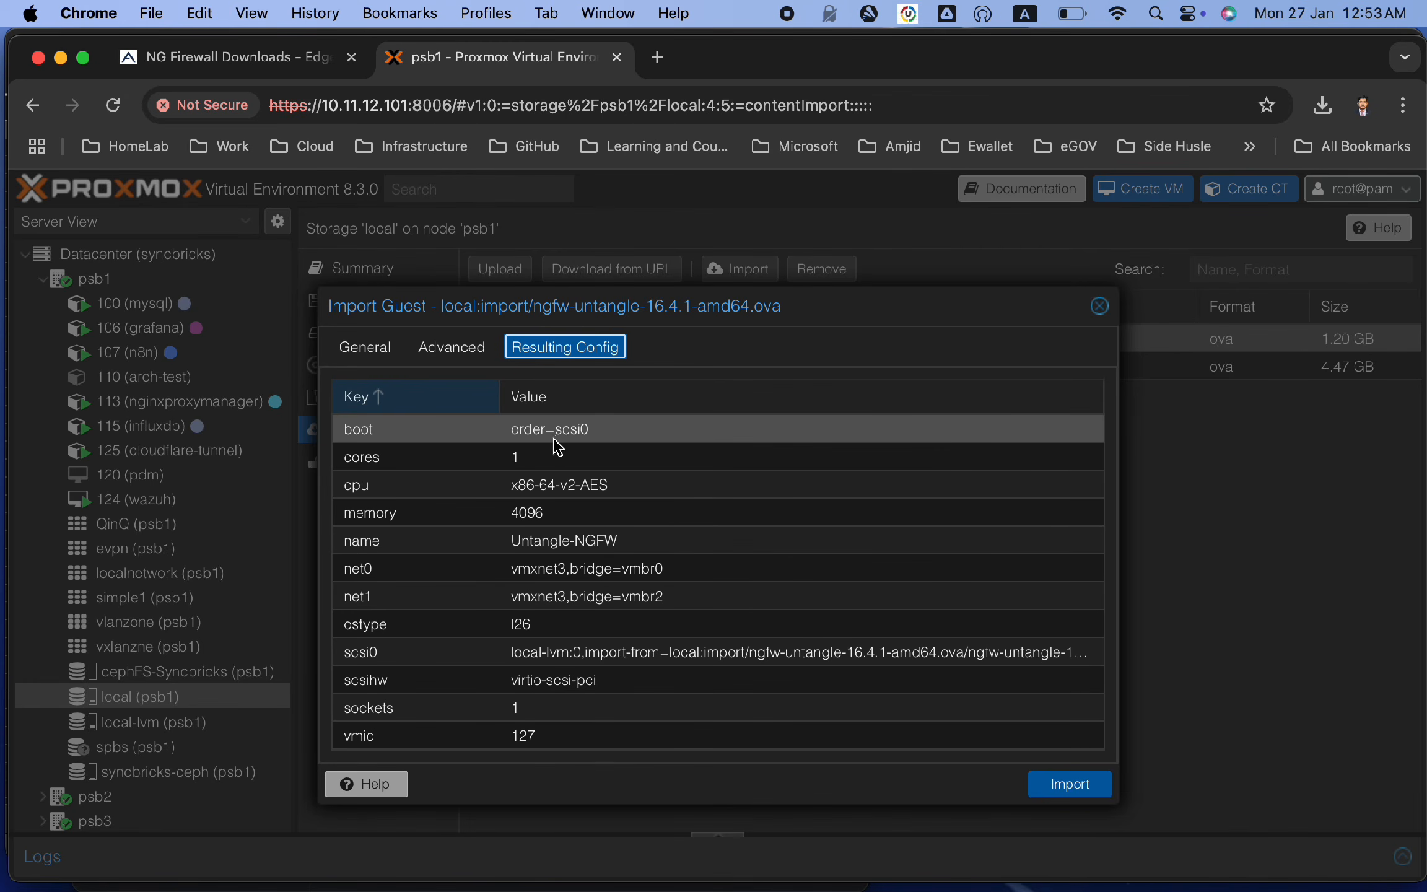
pyautogui.click(1053, 786)
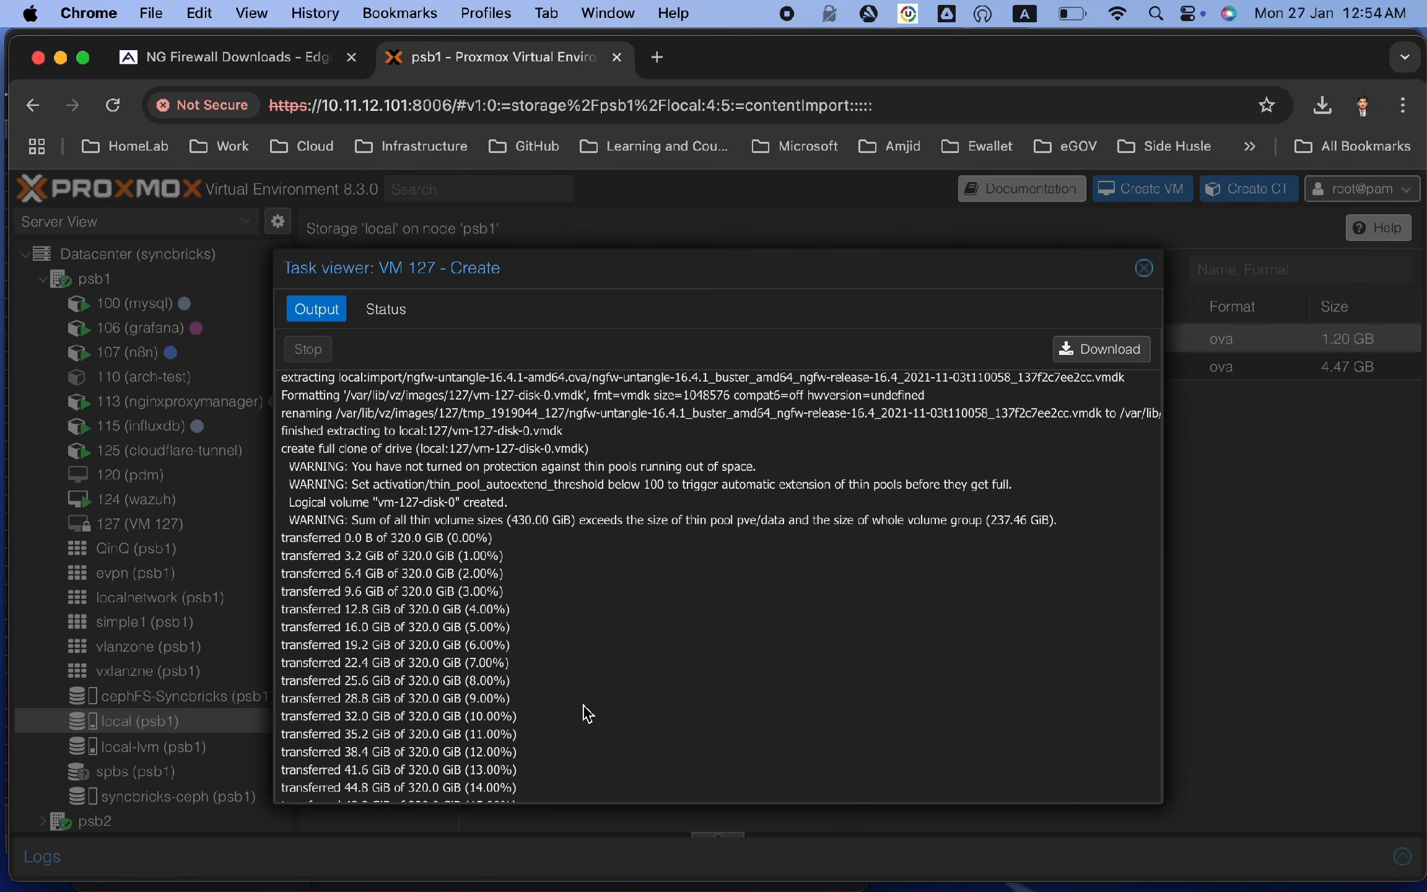
pyautogui.scroll(-5, 588, 713)
pyautogui.scroll(-15, 585, 711)
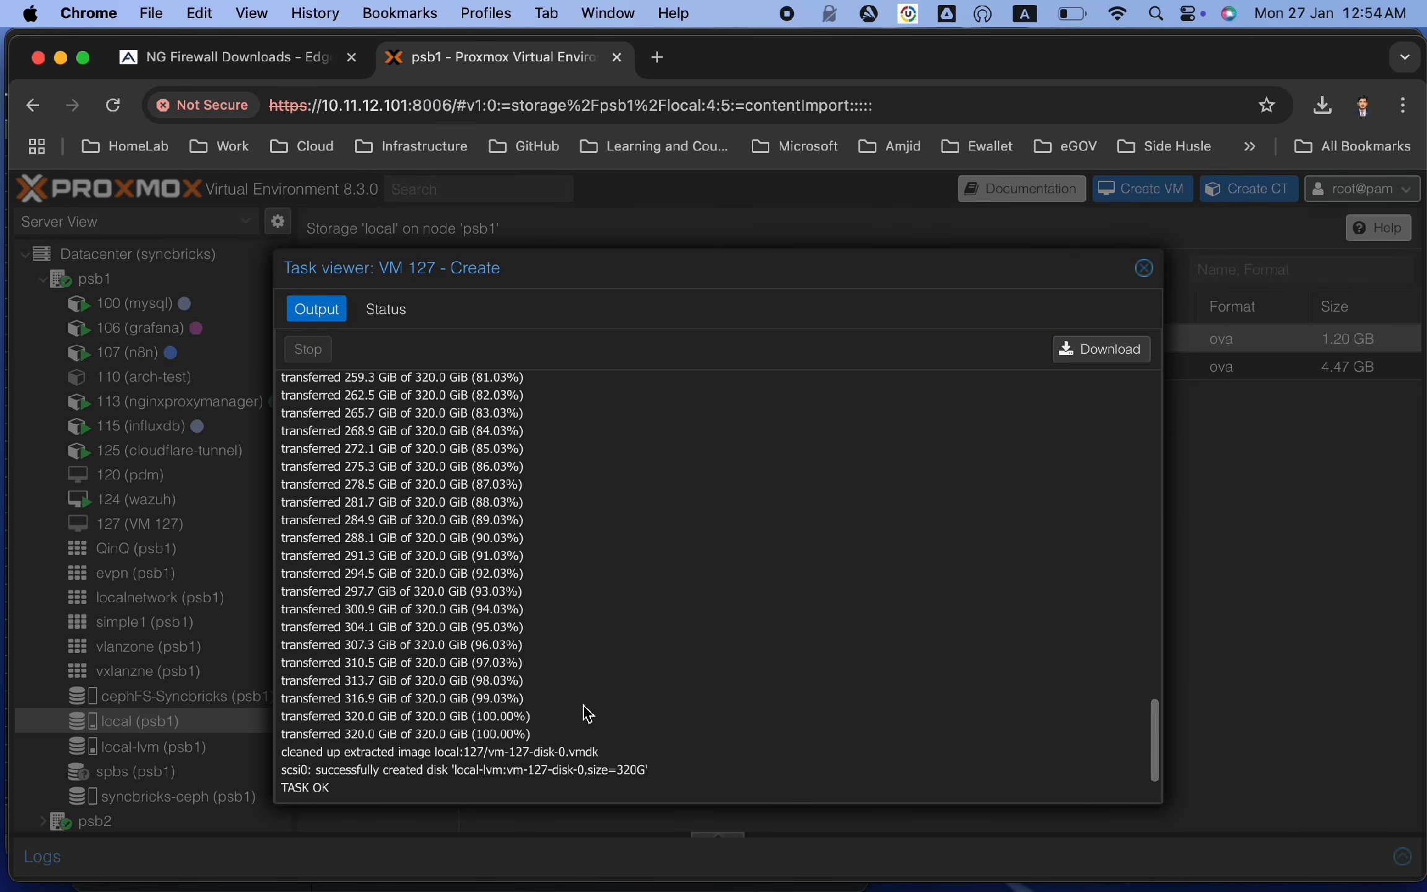
pyautogui.click(1144, 268)
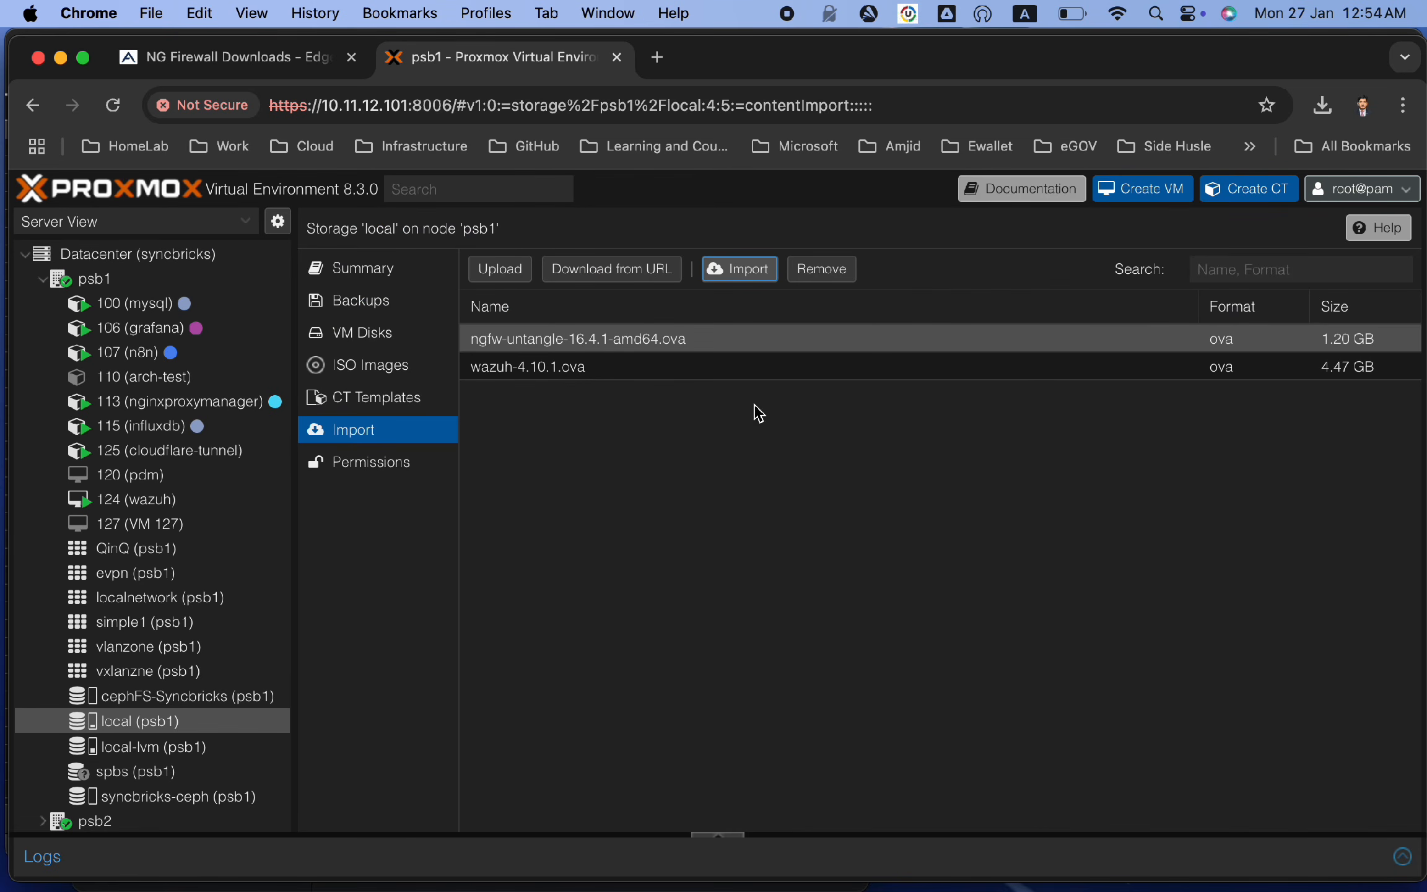
# Step: Inspect the hardware of VM 127 (Untangle-NGFW), checking the net0 and net1 network device settings and the bridges available for net1
pyautogui.click(209, 530)
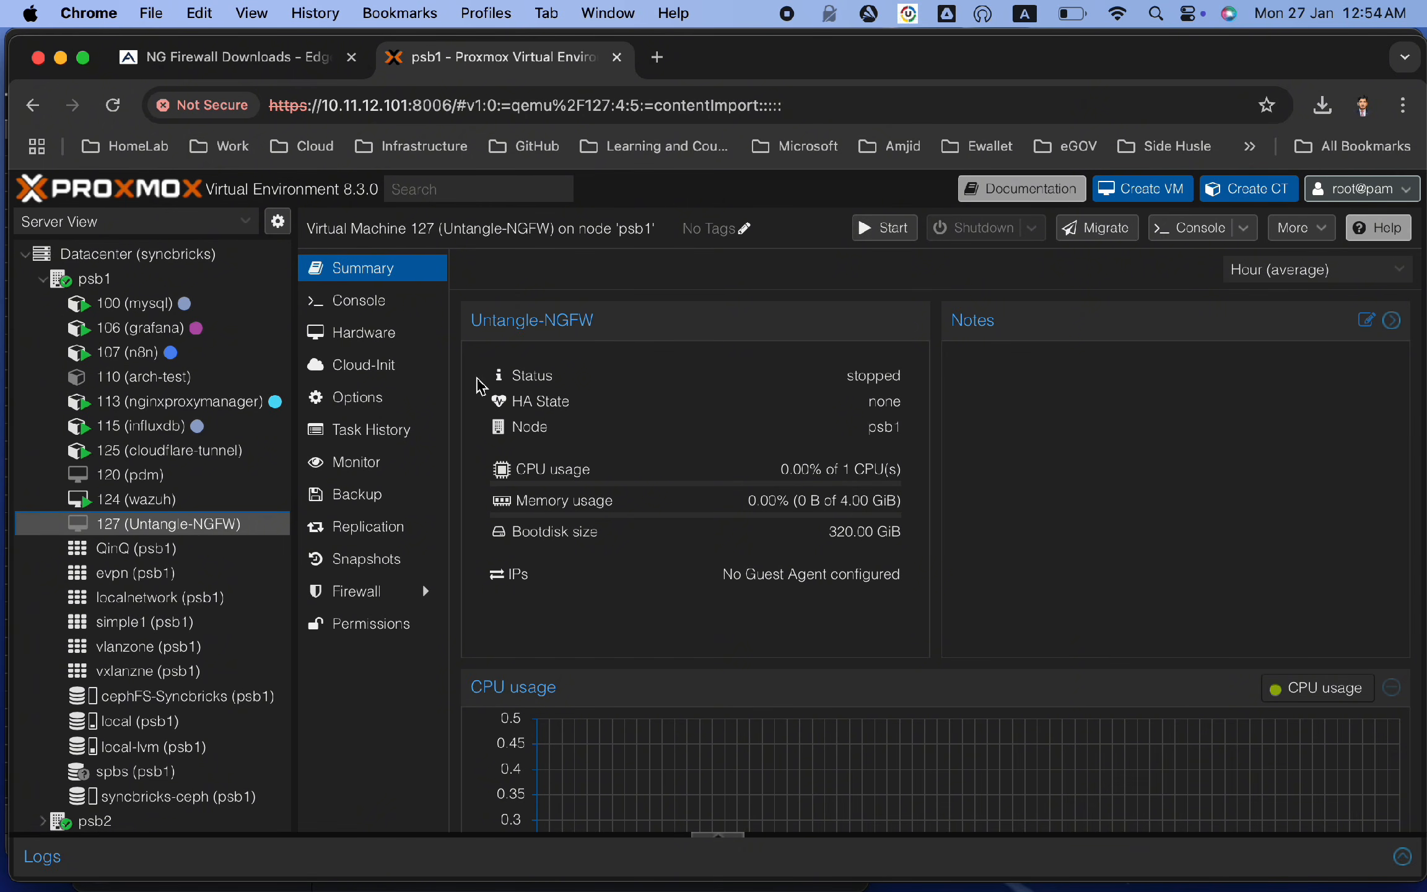
pyautogui.click(393, 333)
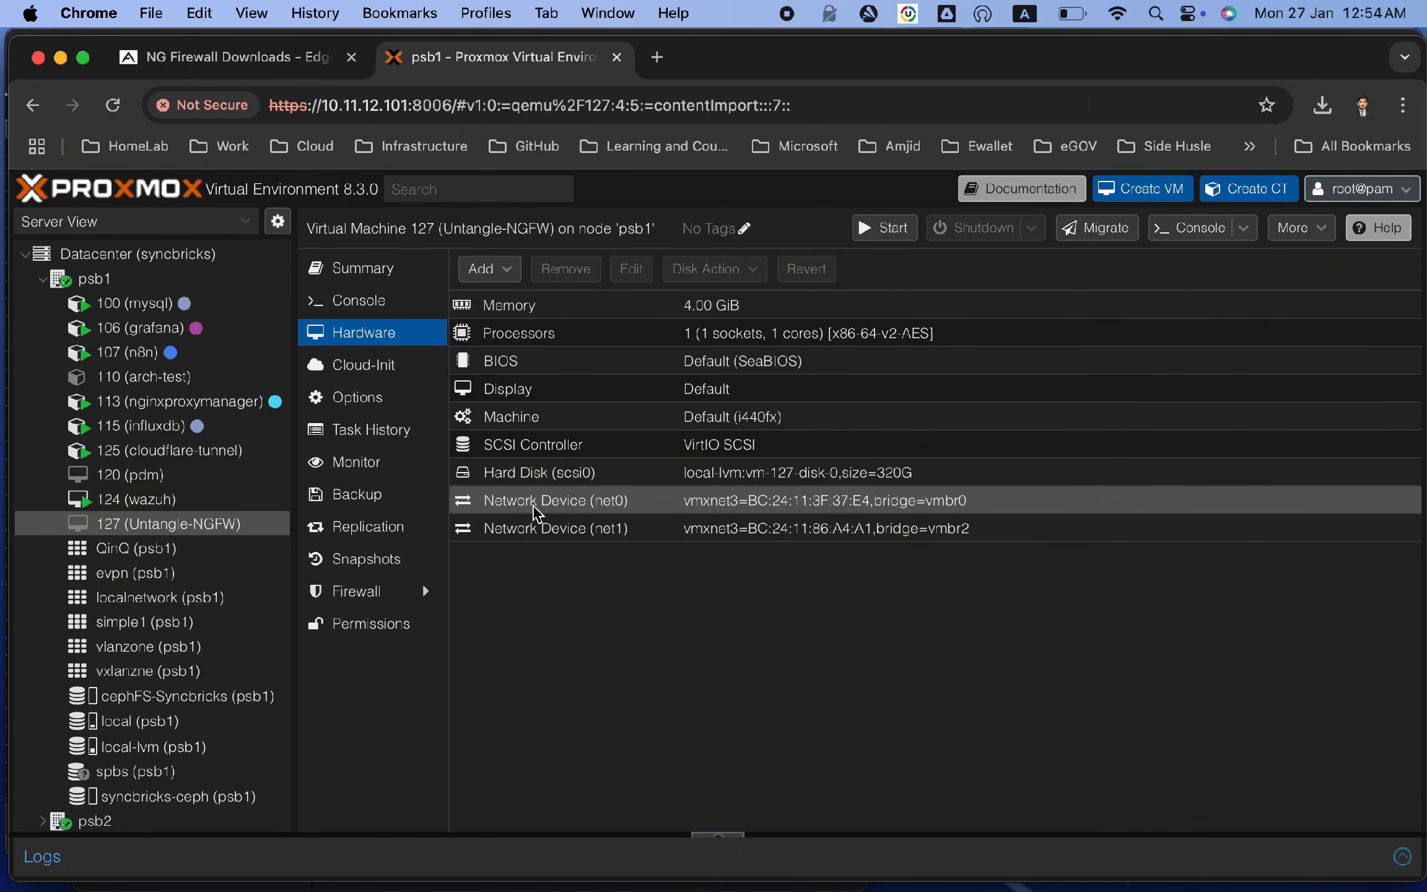
pyautogui.doubleClick(557, 513)
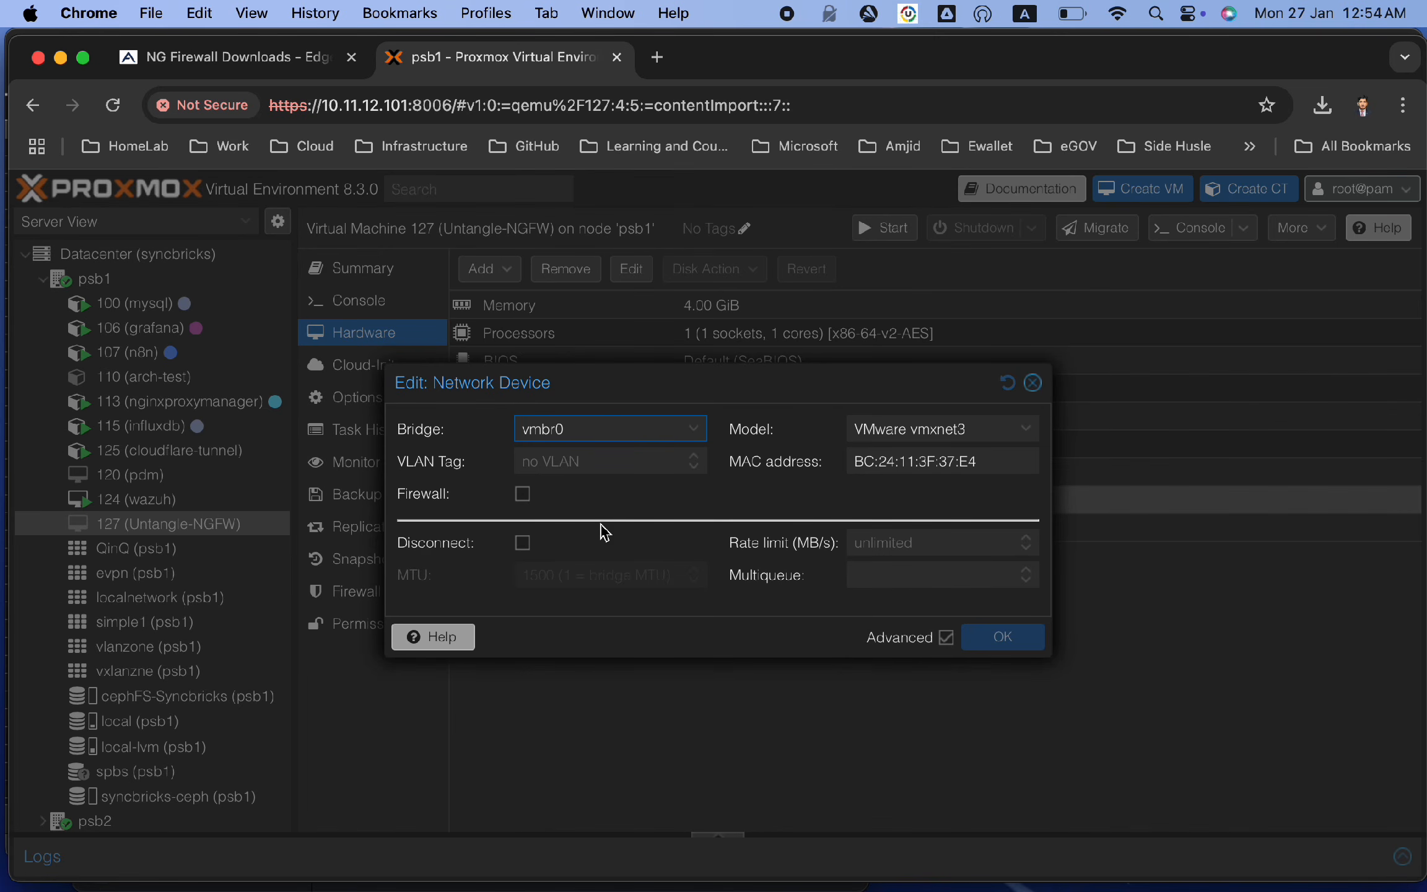
pyautogui.click(1032, 384)
pyautogui.click(888, 525)
pyautogui.doubleClick(887, 525)
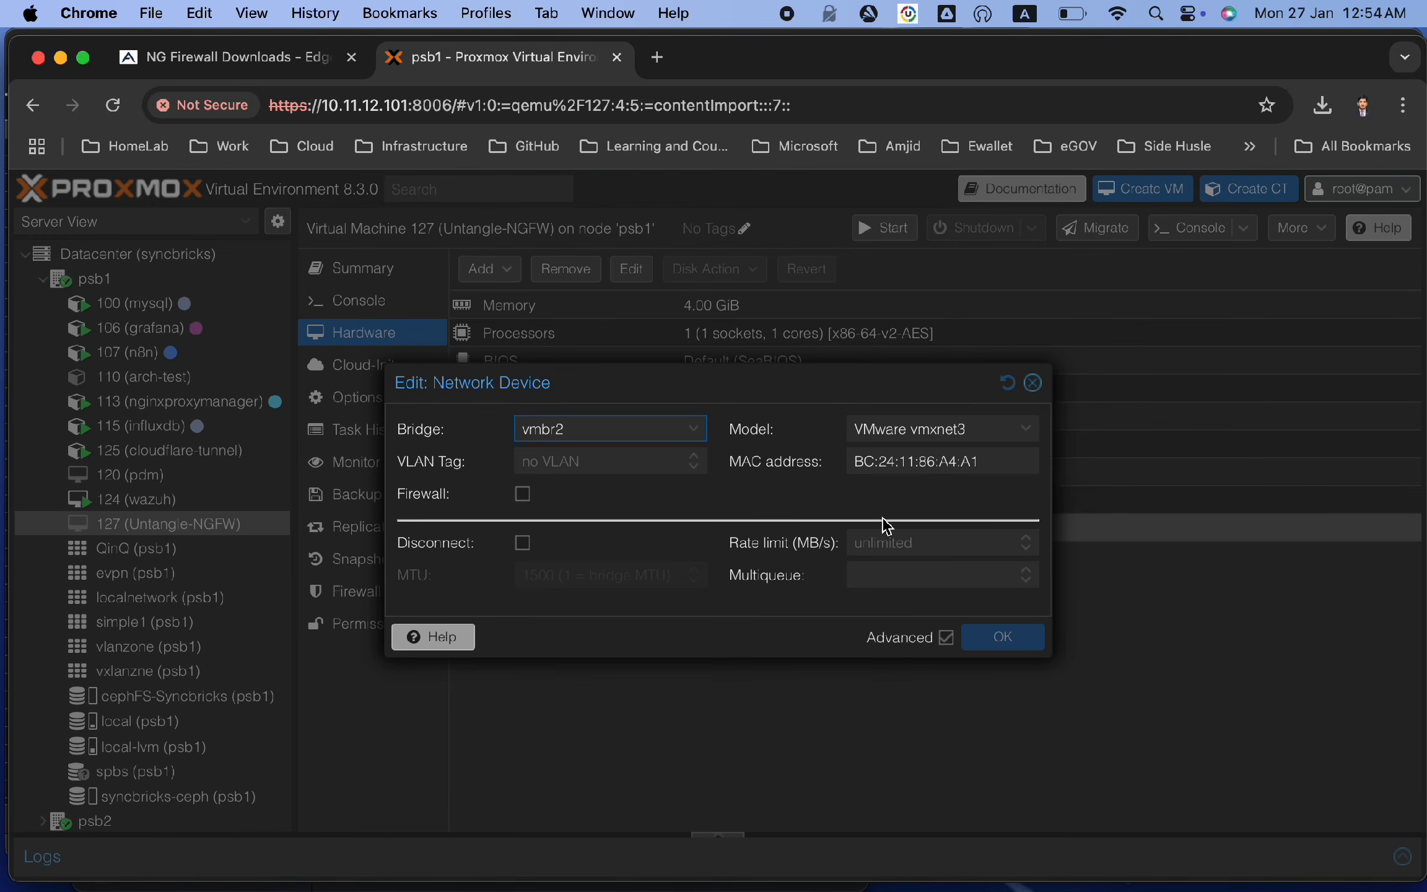
pyautogui.click(655, 424)
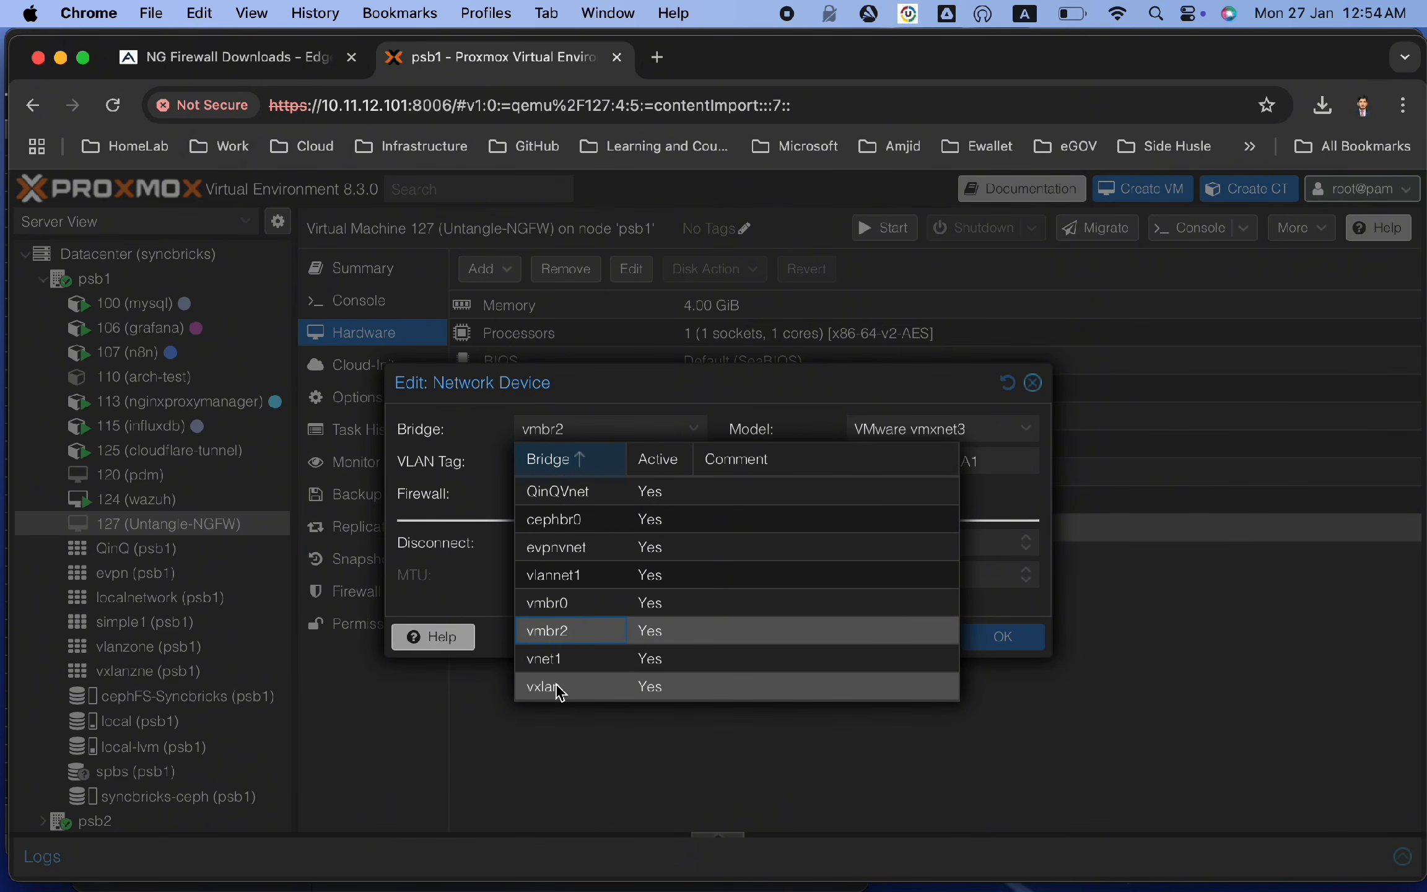
pyautogui.click(1033, 383)
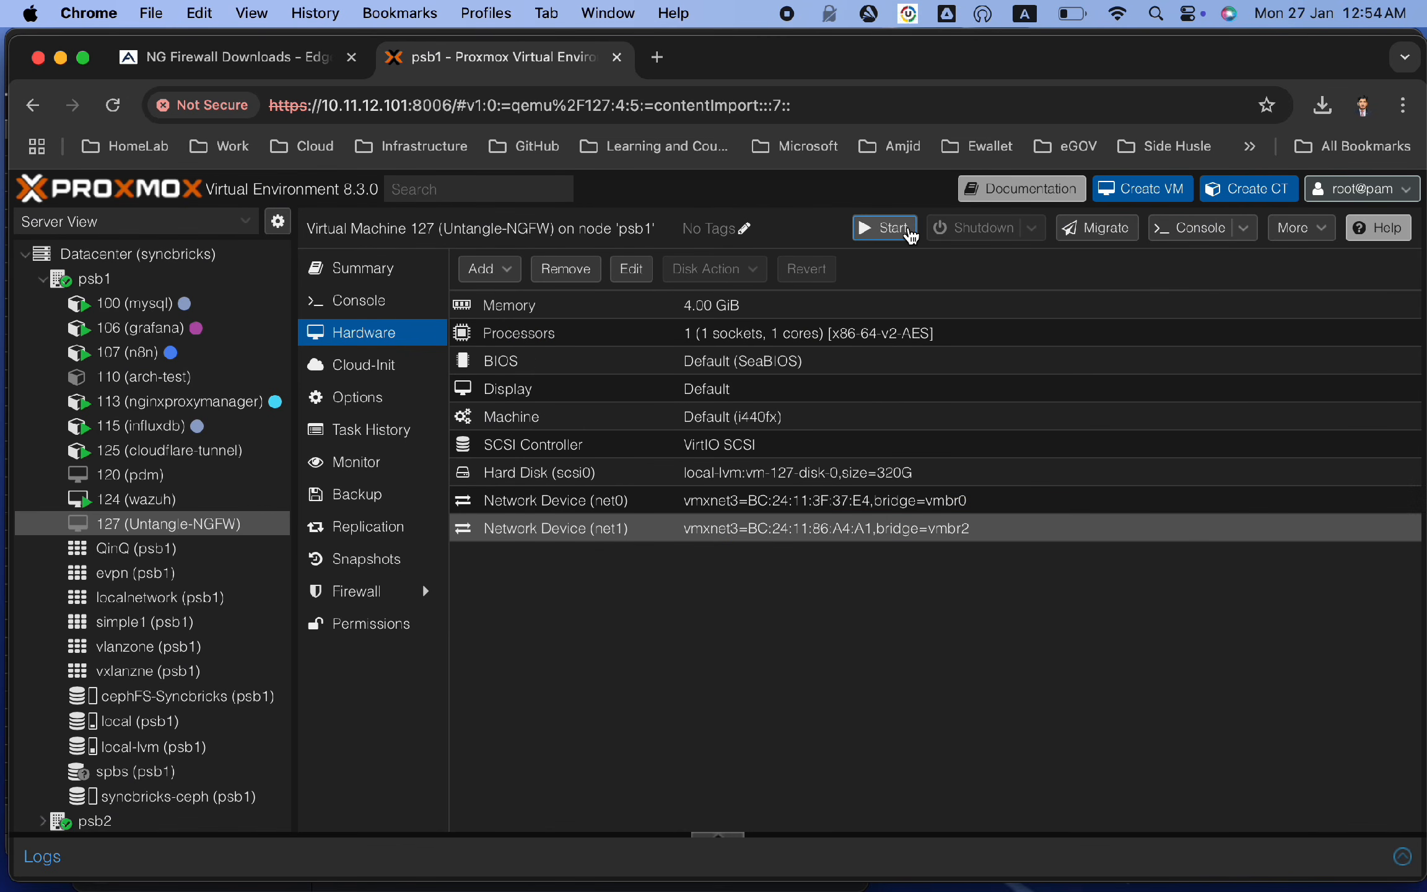
# Step: Start the Untangle-NGFW virtual machine and, in its console, boot the standard Untangle 4.19.0-11-untangle-amd64 entry
pyautogui.click(393, 305)
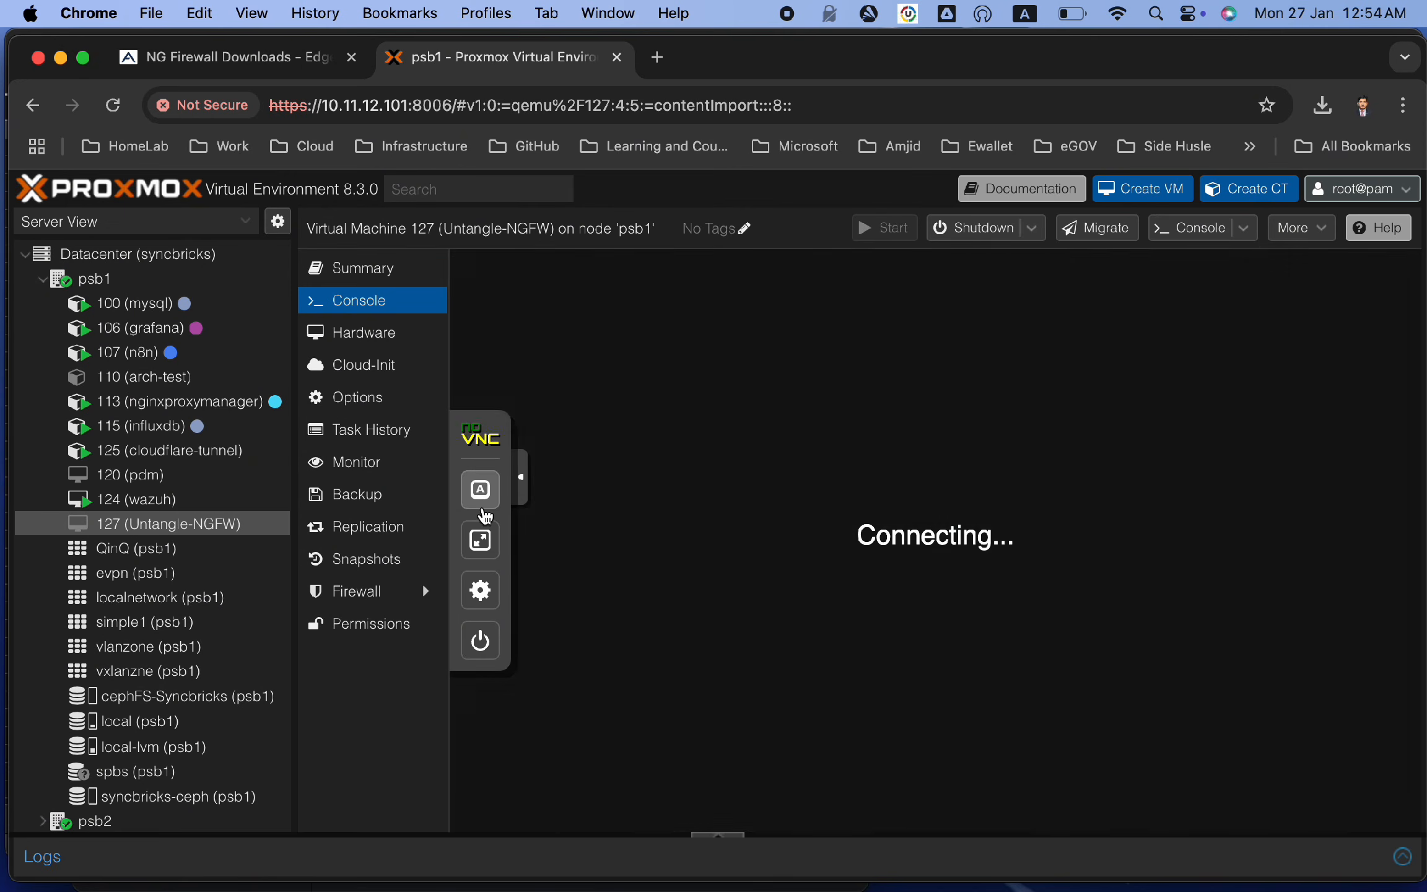
pyautogui.press('Down')
pyautogui.press('Down')
pyautogui.press('Down')
pyautogui.press('Down')
pyautogui.press('Down')
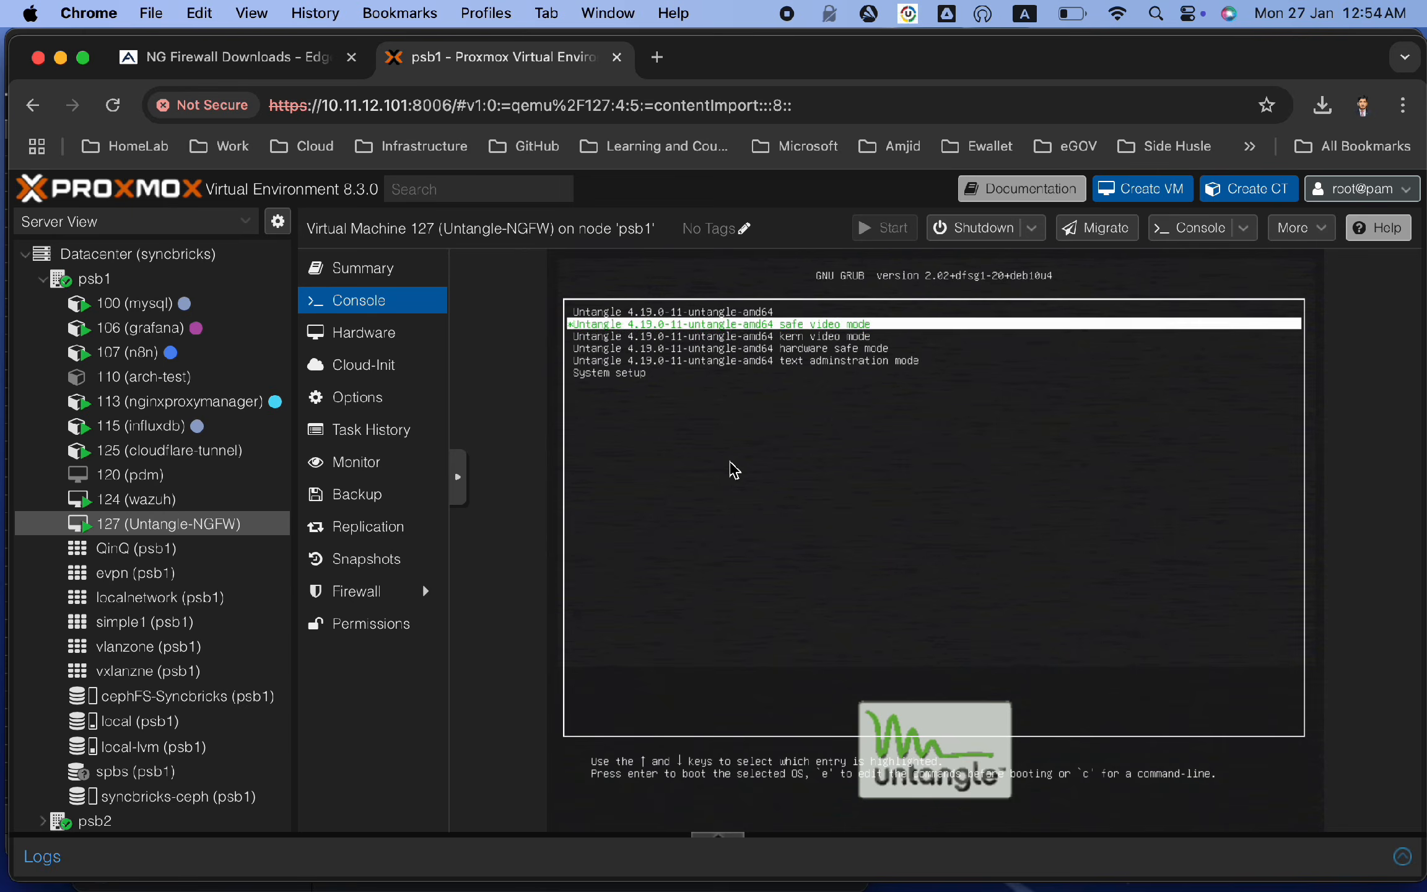
pyautogui.press('Up')
pyautogui.press('Up')
pyautogui.press('Up')
pyautogui.press('Up')
pyautogui.press('Up')
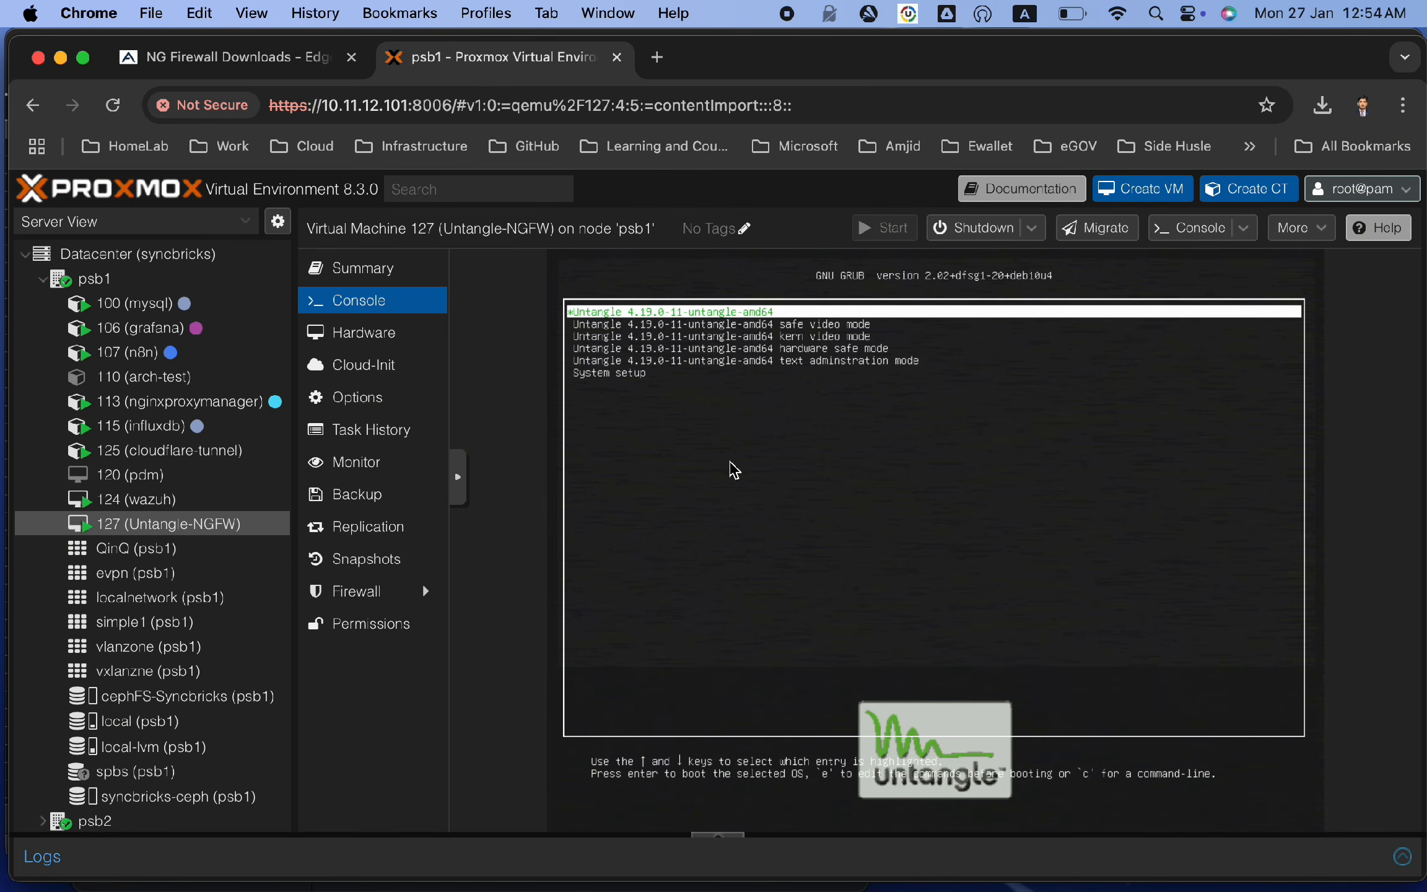
pyautogui.press('Return')
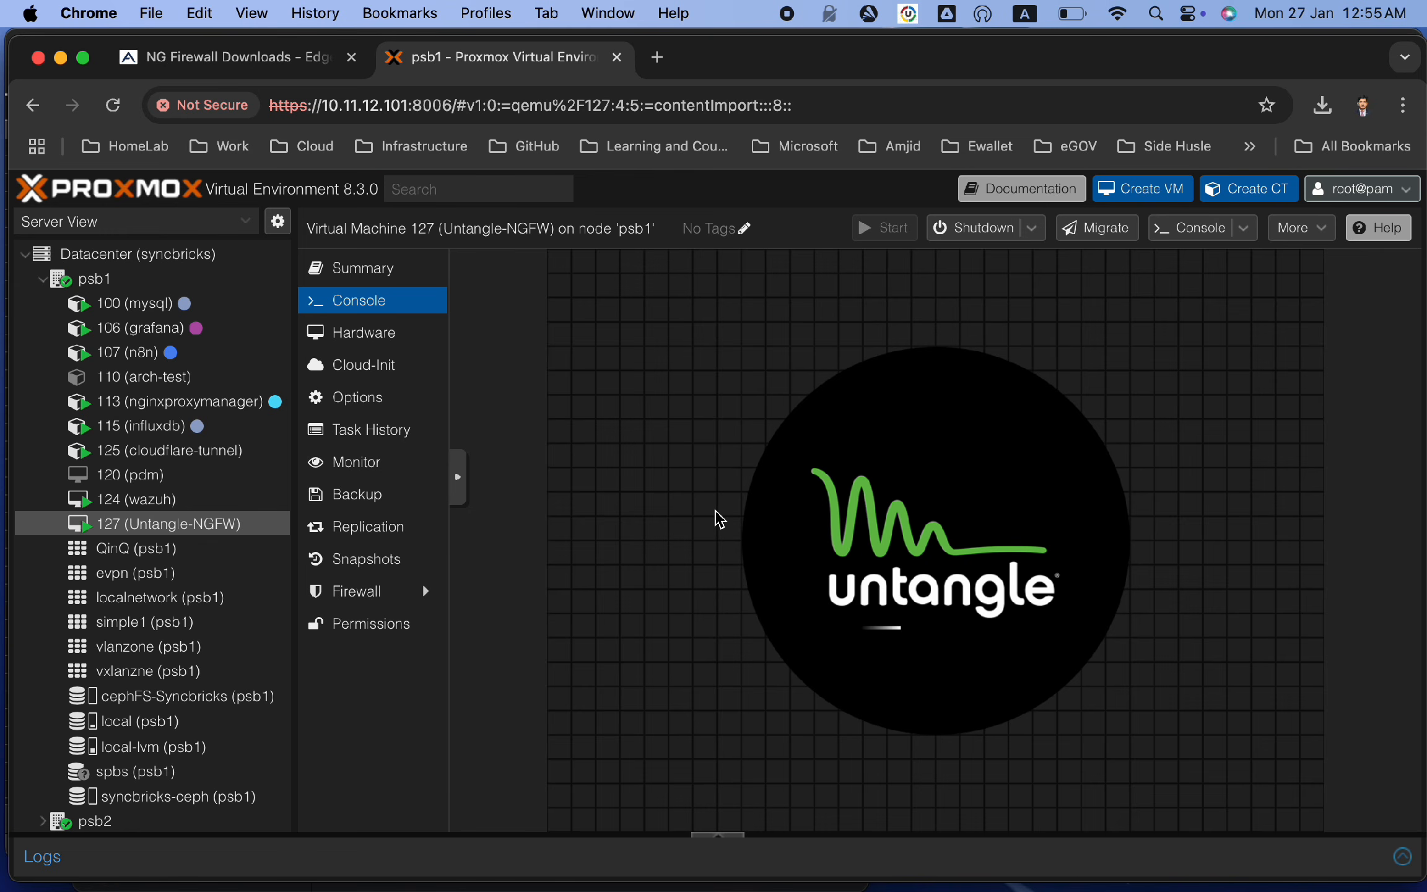
# Step: Check the free trial link on the NG Firewall Downloads page, and return to the Untangle guest's console in Proxmox
pyautogui.click(263, 65)
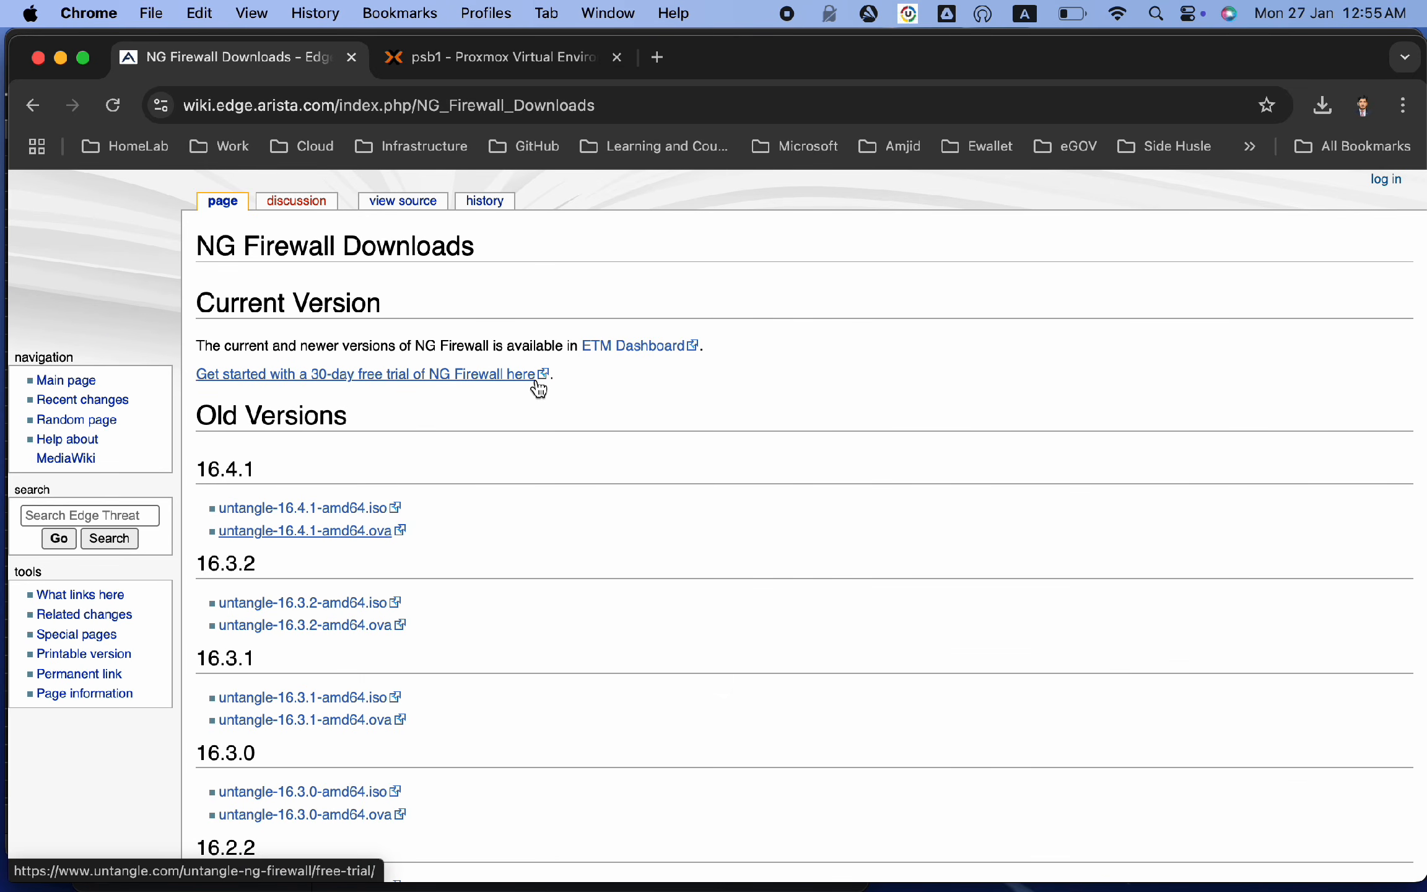
pyautogui.click(519, 58)
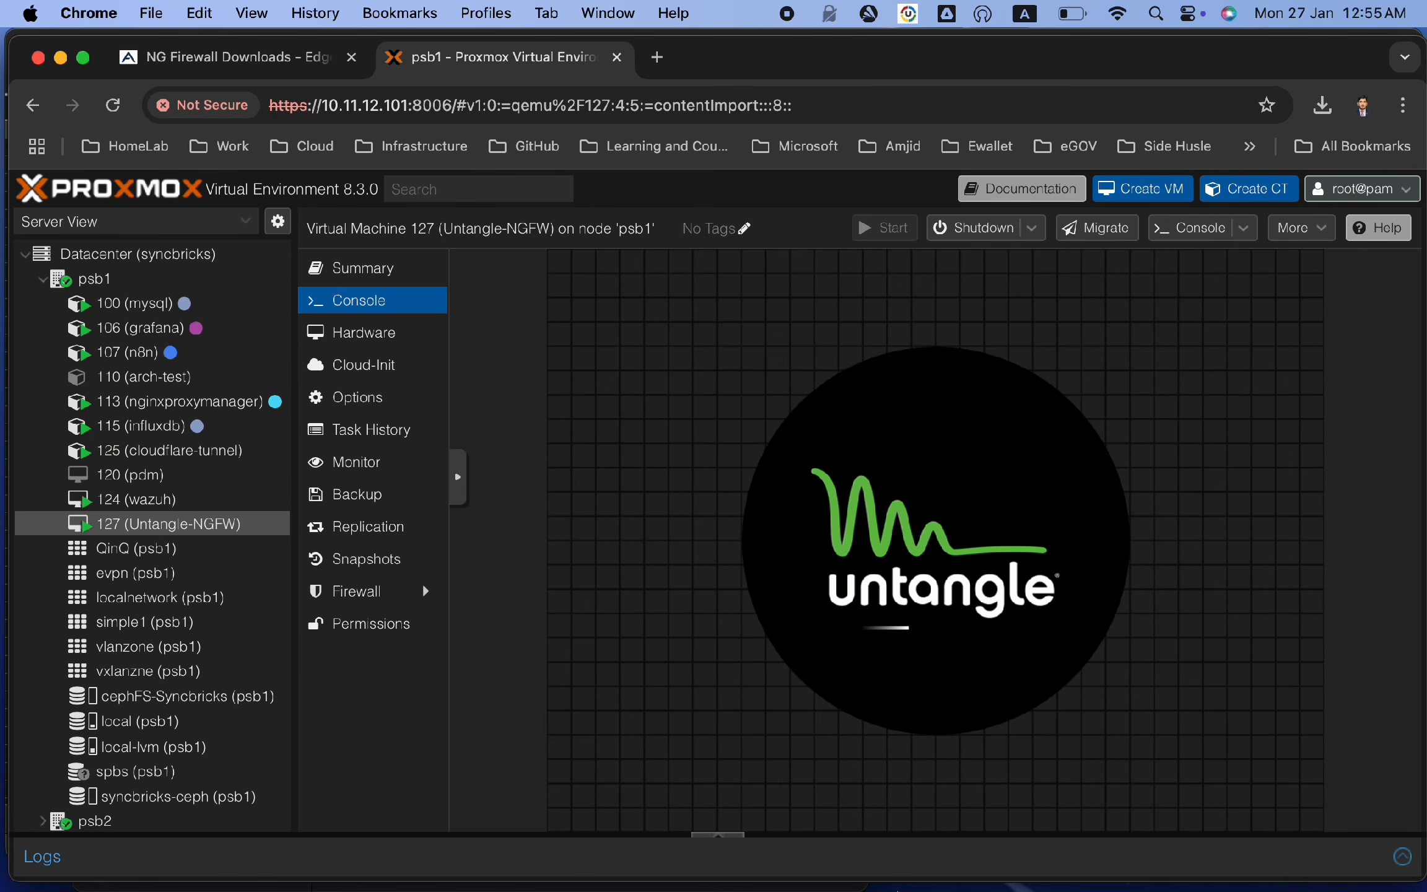